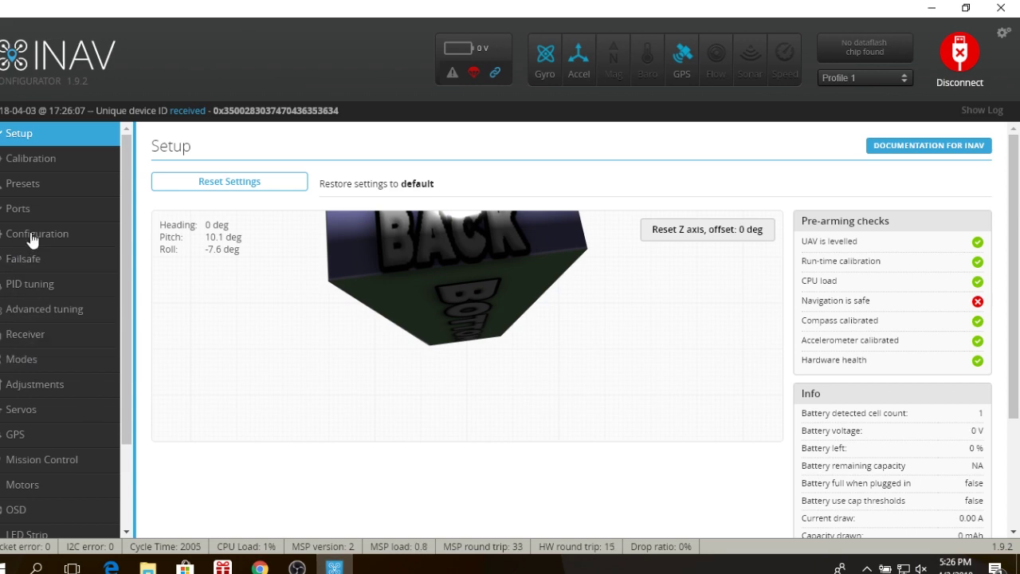
# Examine the accelerometer calibration steps and values, the board alignment, the preset list and the serial port assignments.
pyautogui.click(56, 159)
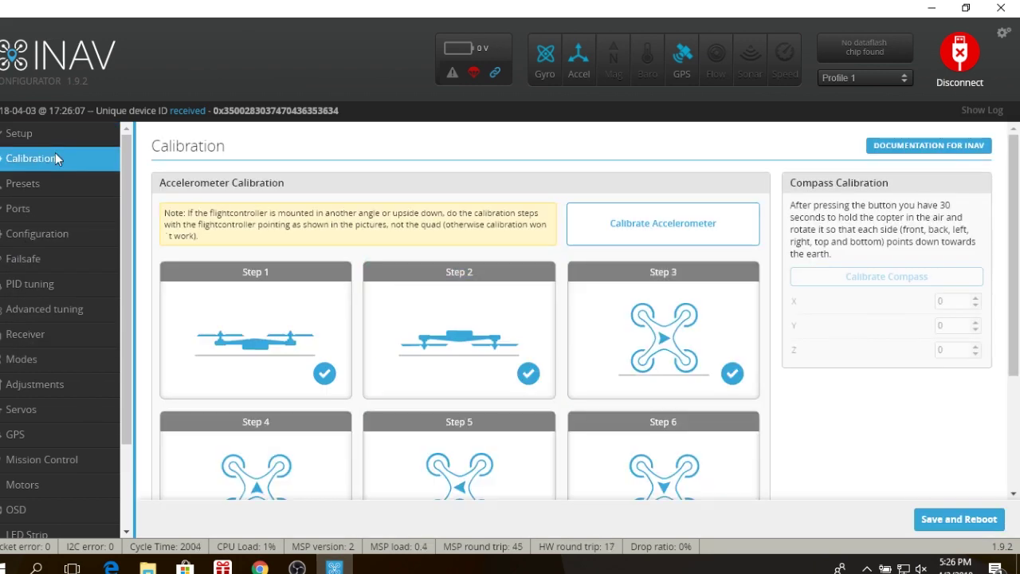
pyautogui.click(44, 184)
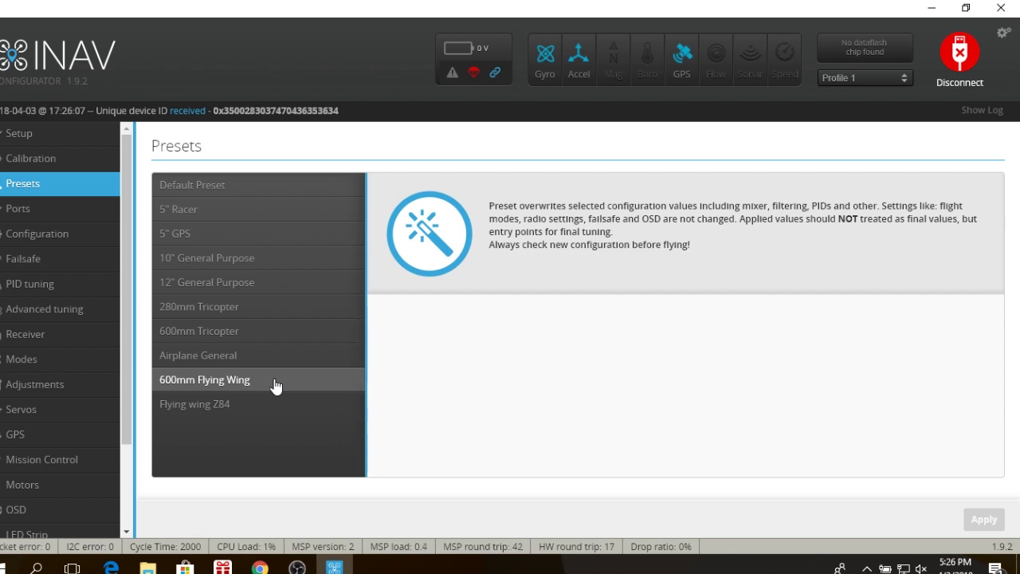
pyautogui.click(70, 159)
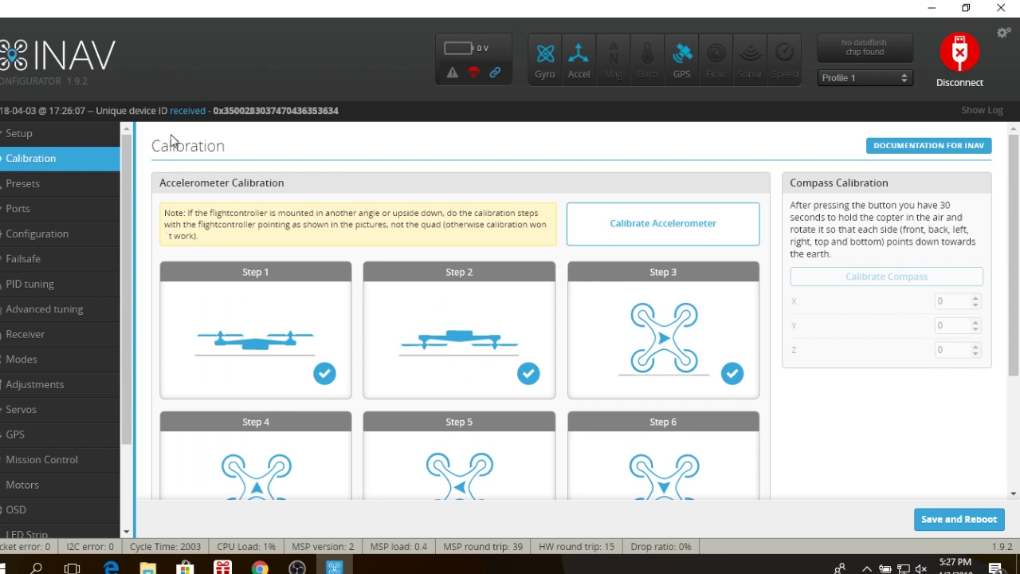
pyautogui.scroll(-1, 243, 139)
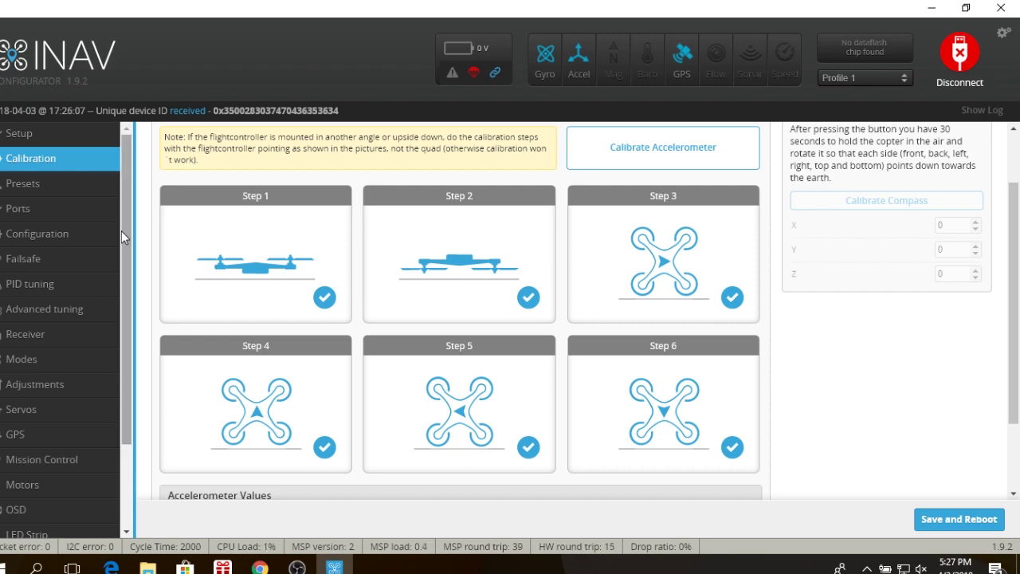
pyautogui.click(52, 236)
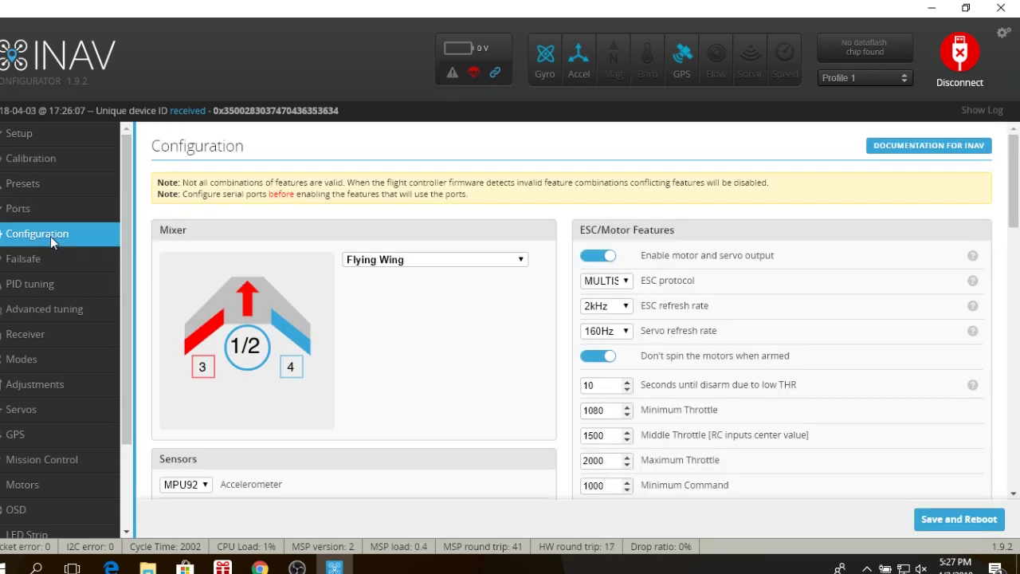
pyautogui.scroll(-3, 413, 363)
pyautogui.scroll(-1, 412, 363)
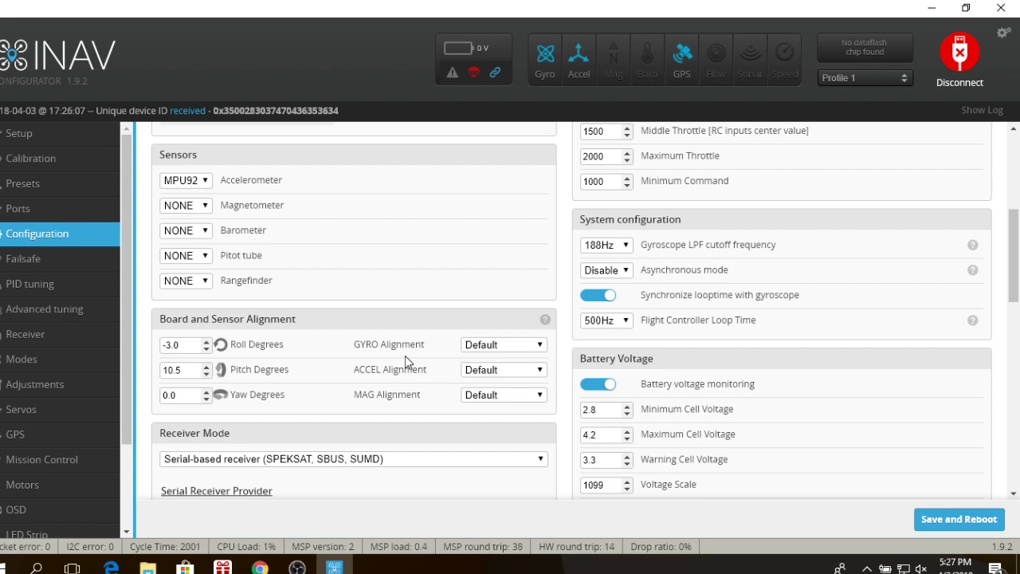
pyautogui.scroll(4, 405, 355)
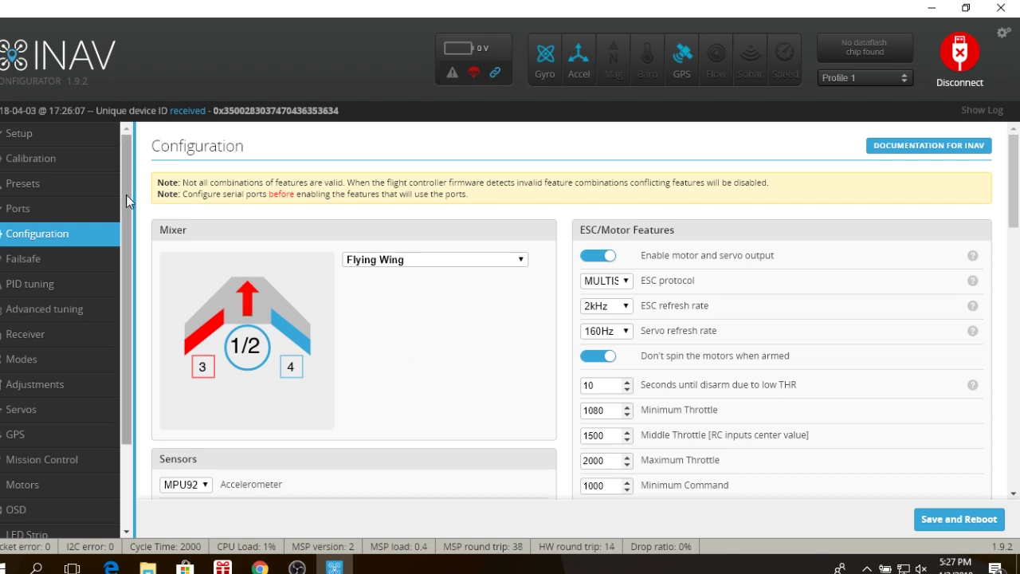
pyautogui.click(66, 164)
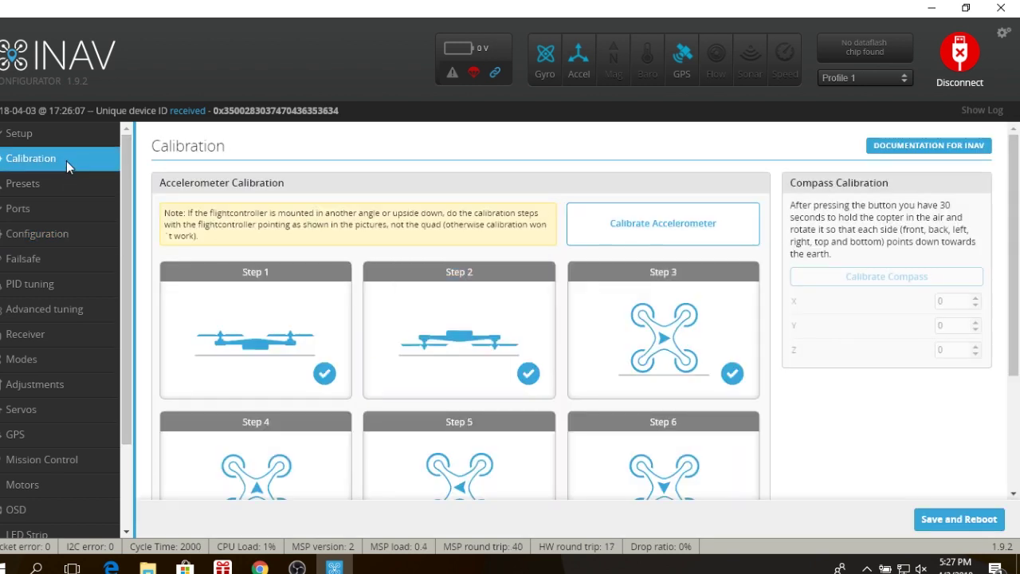
pyautogui.scroll(-3, 314, 218)
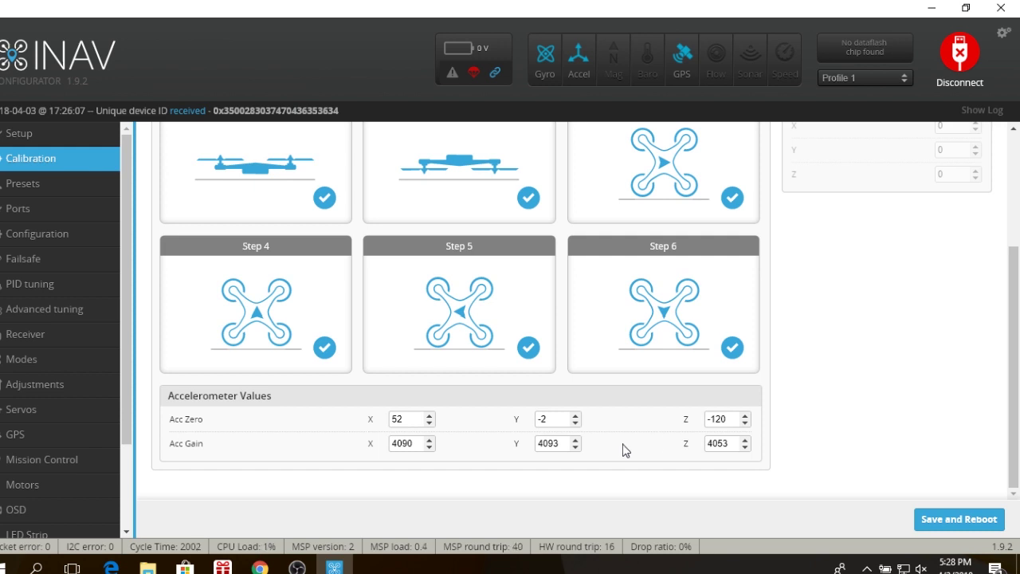
pyautogui.scroll(2, 625, 451)
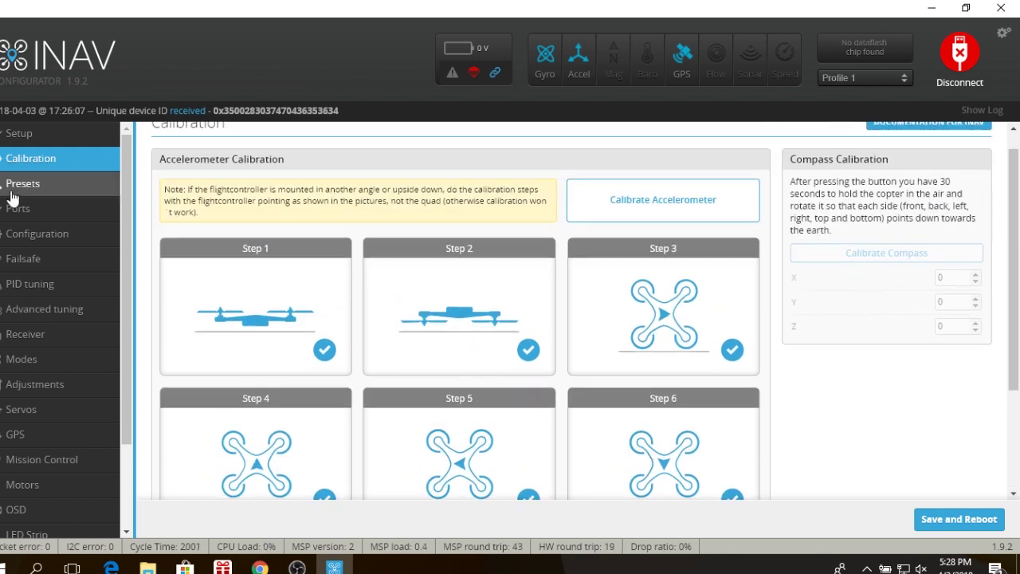
pyautogui.click(51, 196)
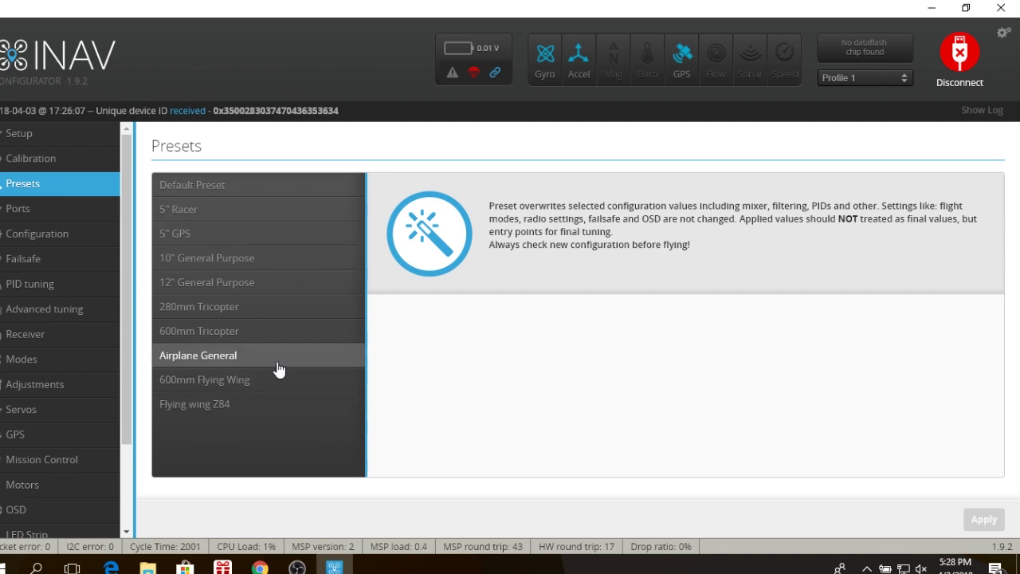
pyautogui.click(60, 212)
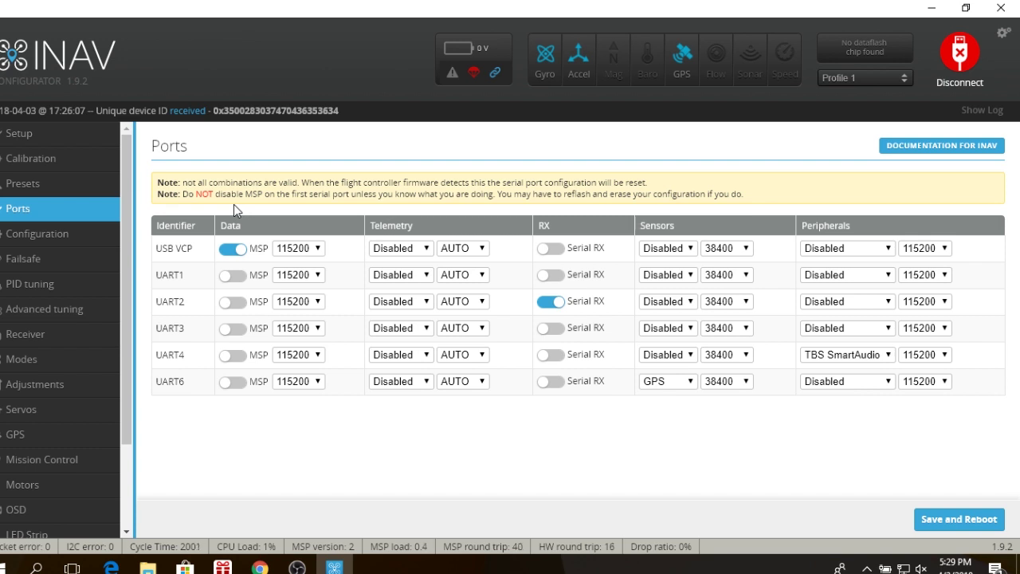
# Examine the Configuration page's mixer types, sensors, board alignment, receiver mode, GPS and craft name settings.
pyautogui.click(52, 236)
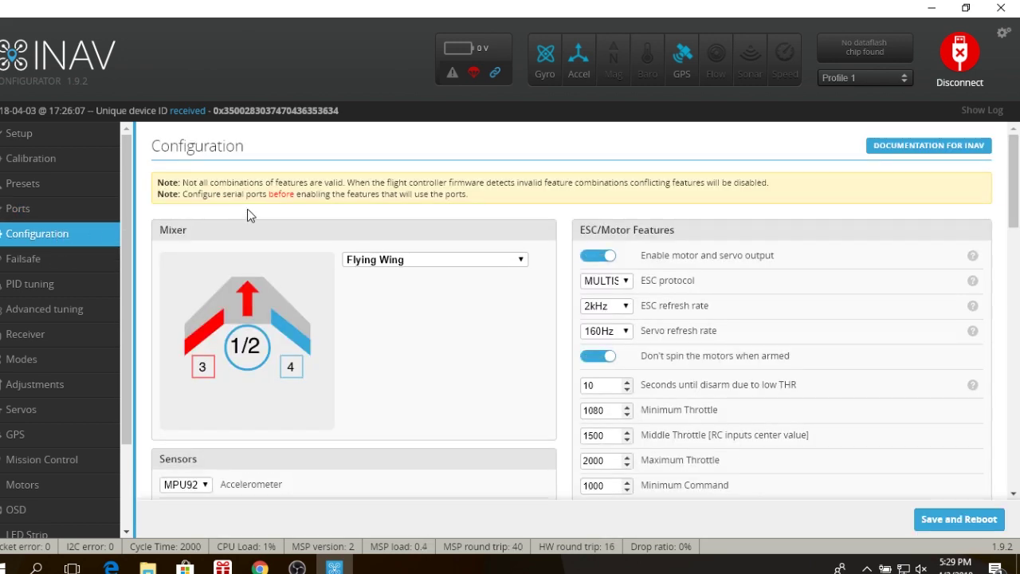
pyautogui.scroll(-1, 250, 215)
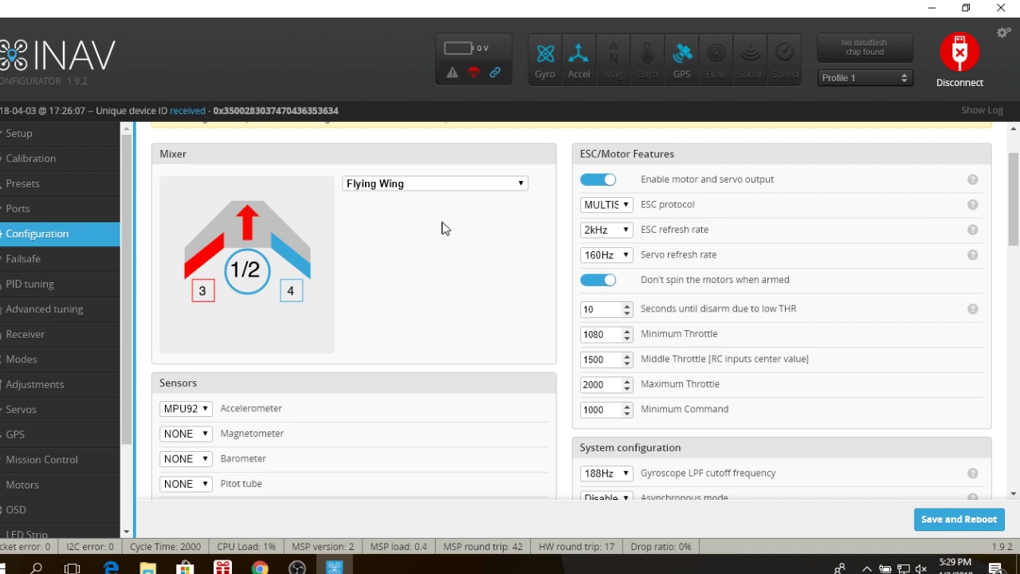
pyautogui.click(520, 184)
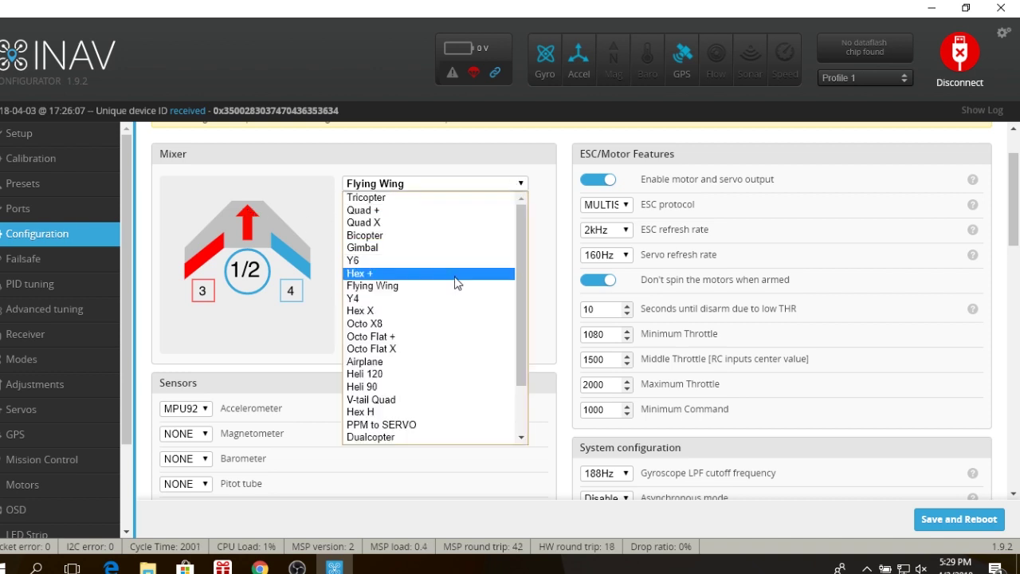
pyautogui.click(453, 152)
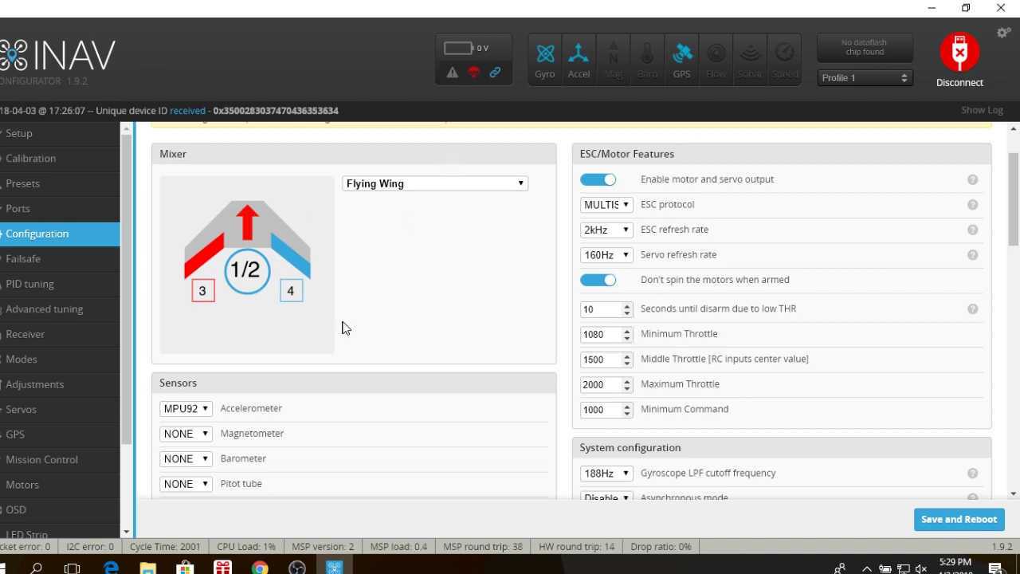
pyautogui.scroll(-2, 350, 321)
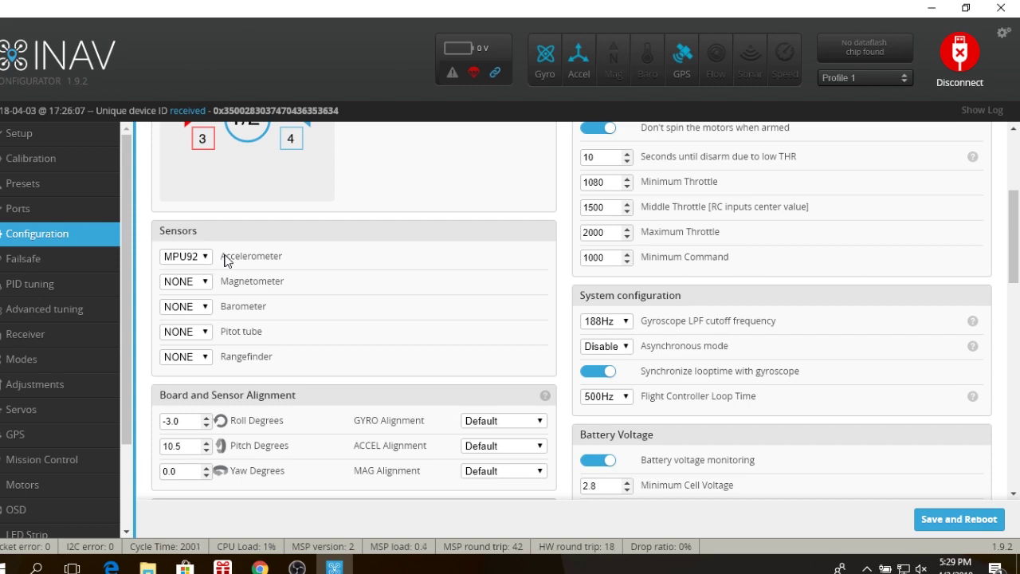
pyautogui.scroll(-2, 258, 372)
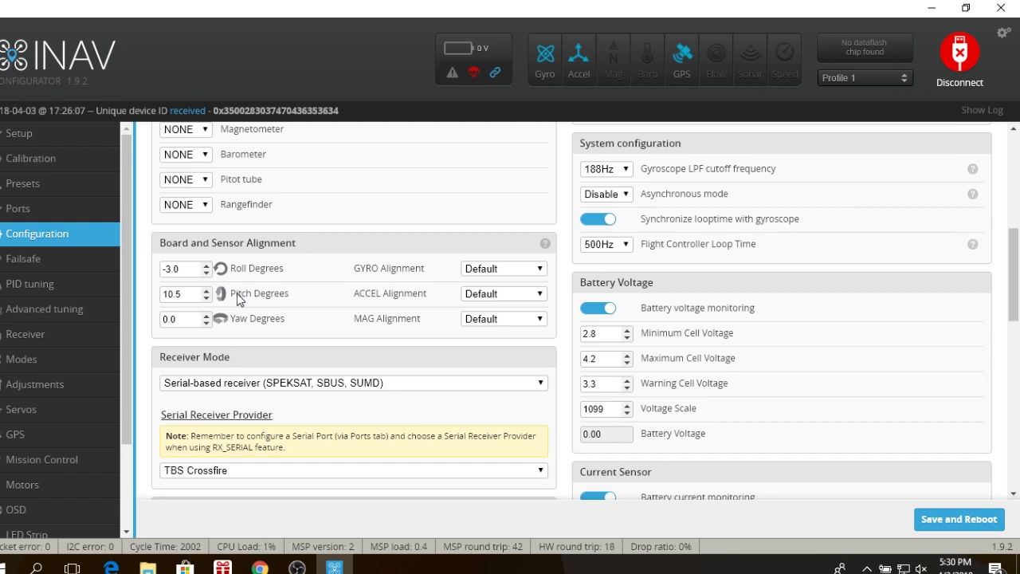
pyautogui.click(74, 158)
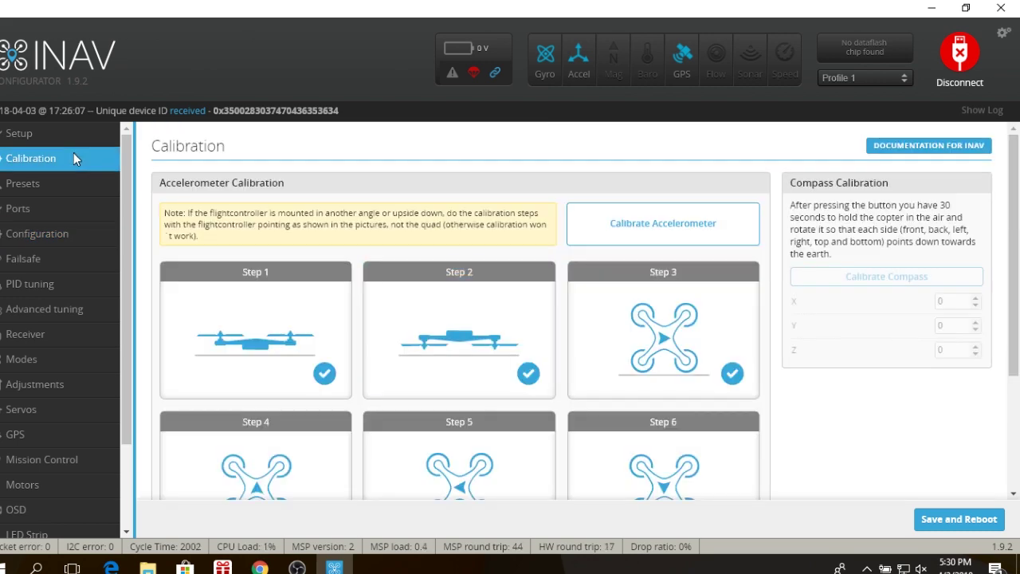
pyautogui.click(57, 241)
pyautogui.scroll(-4, 223, 415)
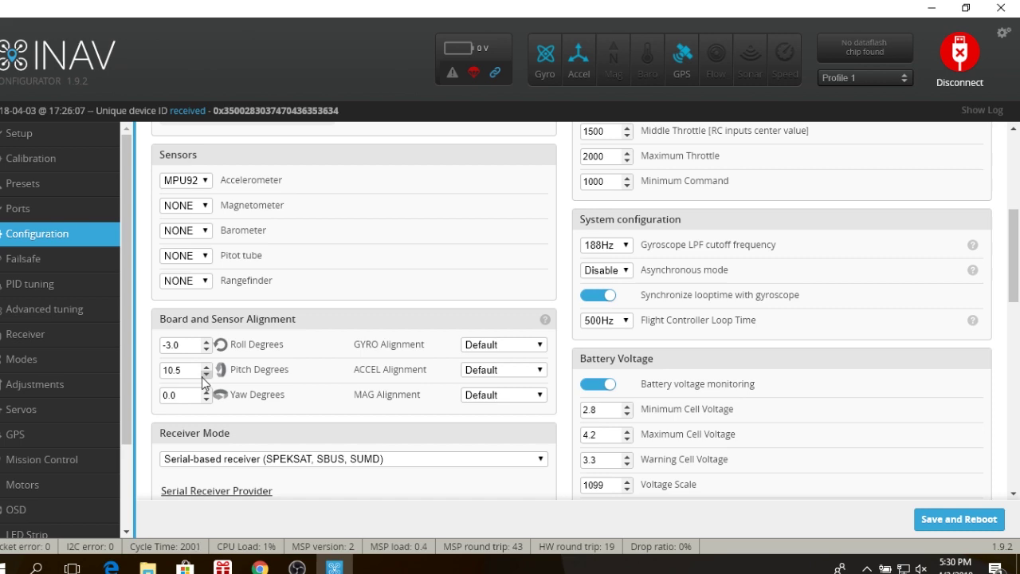
pyautogui.scroll(-3, 201, 377)
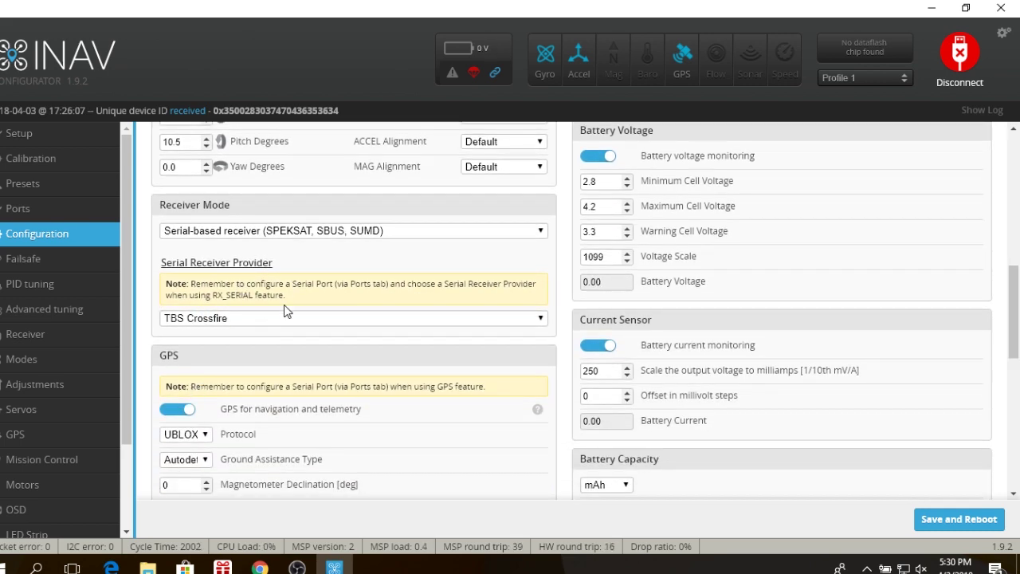
pyautogui.scroll(-2, 310, 325)
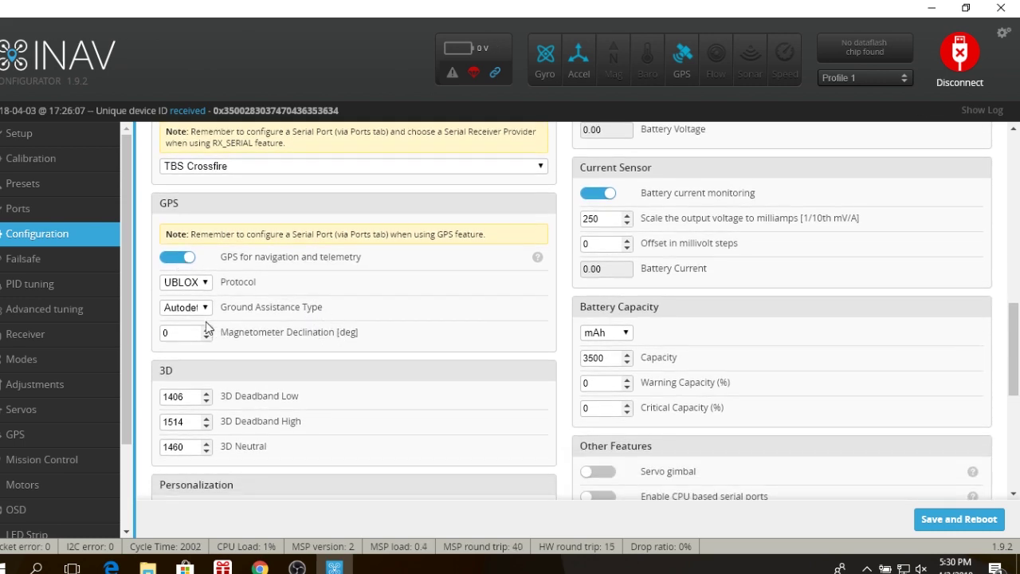
pyautogui.scroll(-2, 321, 350)
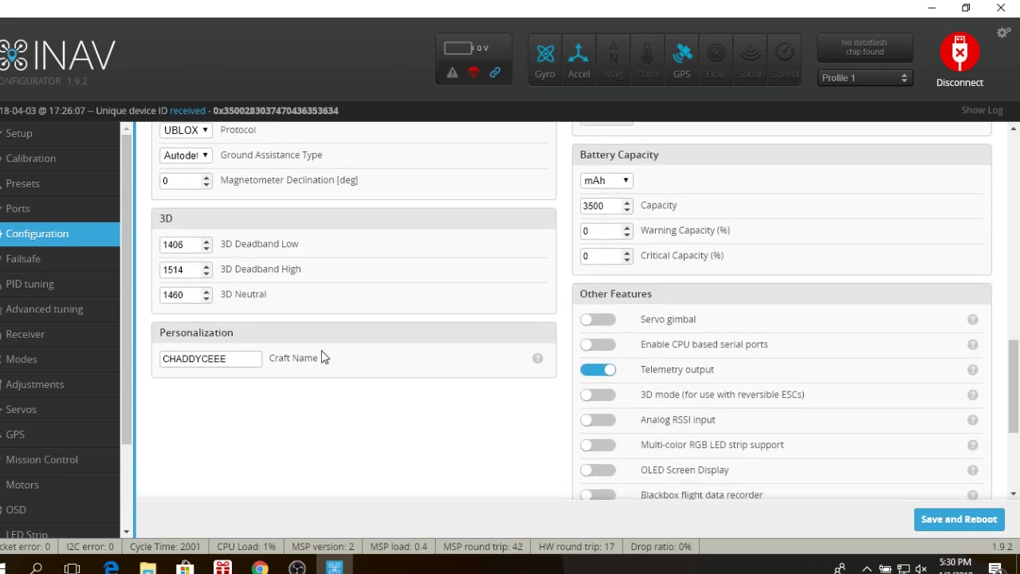
pyautogui.scroll(6, 400, 370)
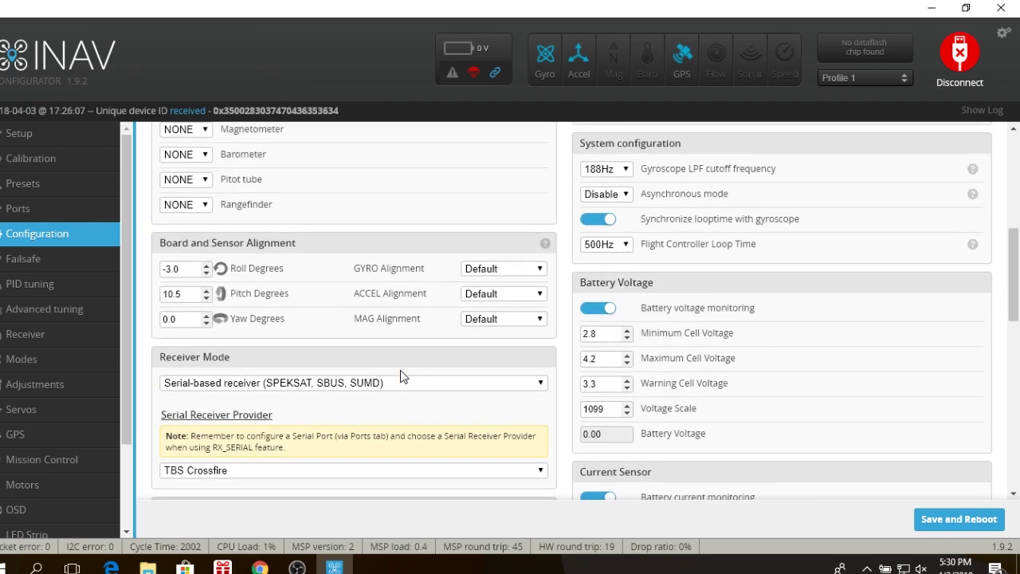
pyautogui.scroll(5, 400, 370)
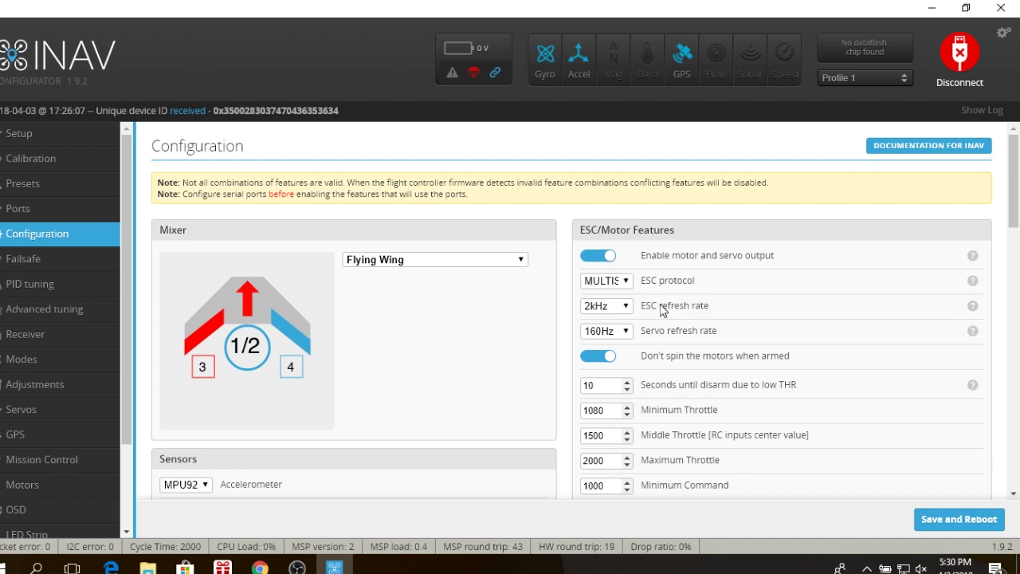
# Select 160Hz as the servo refresh rate and check the throttle values in the ESC/Motor features.
pyautogui.click(626, 331)
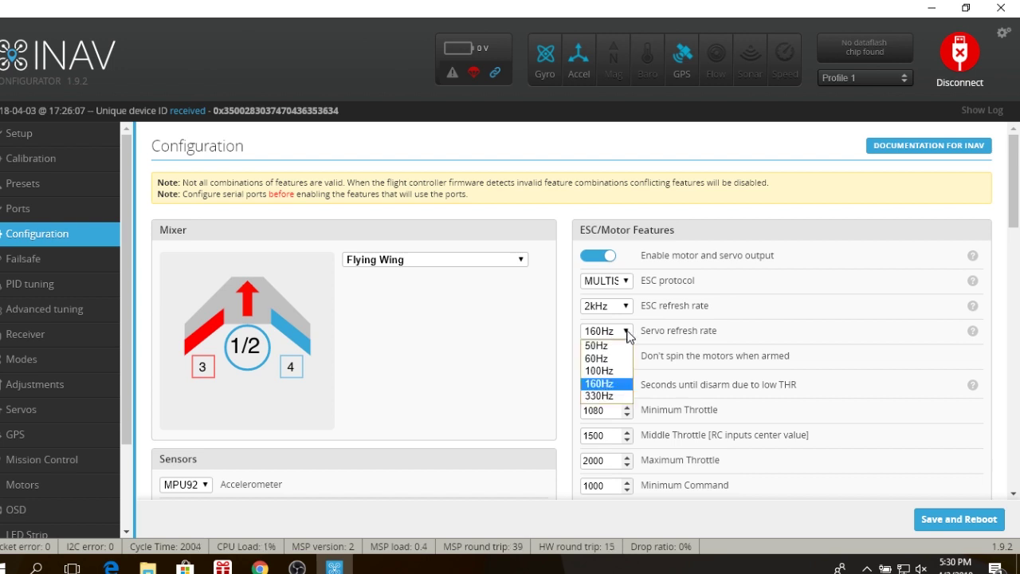
pyautogui.click(612, 383)
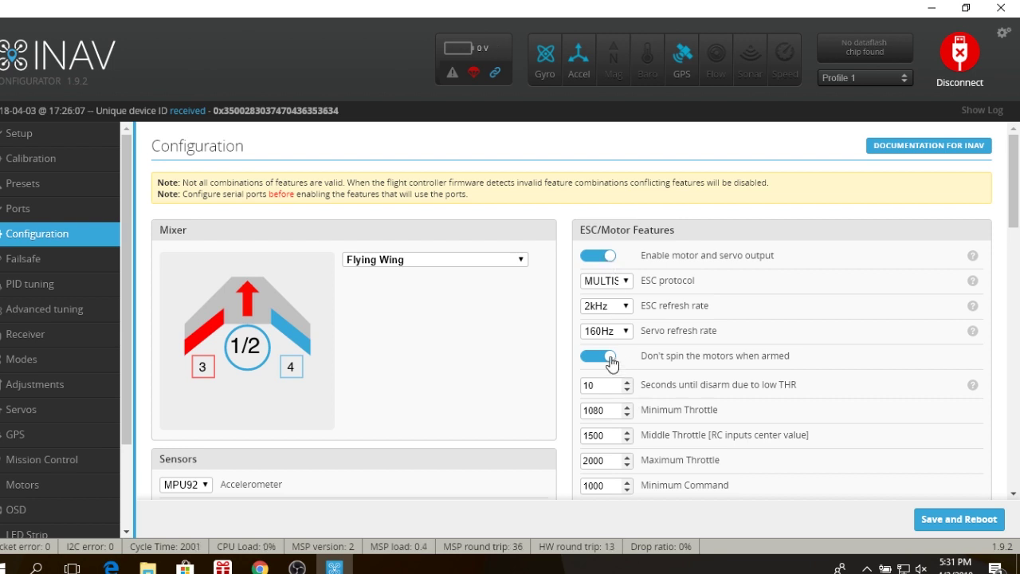
pyautogui.scroll(-1, 638, 437)
pyautogui.scroll(-1, 638, 437)
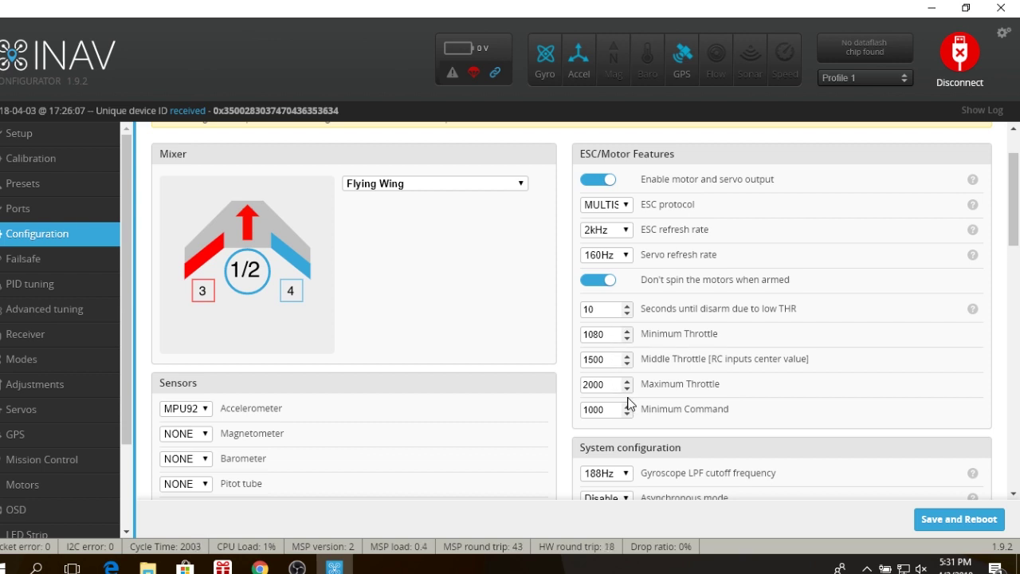
# Set the battery's minimum cell voltage to 2.6, then save the configuration and reboot the flight controller.
pyautogui.scroll(-1, 629, 437)
pyautogui.scroll(-2, 629, 437)
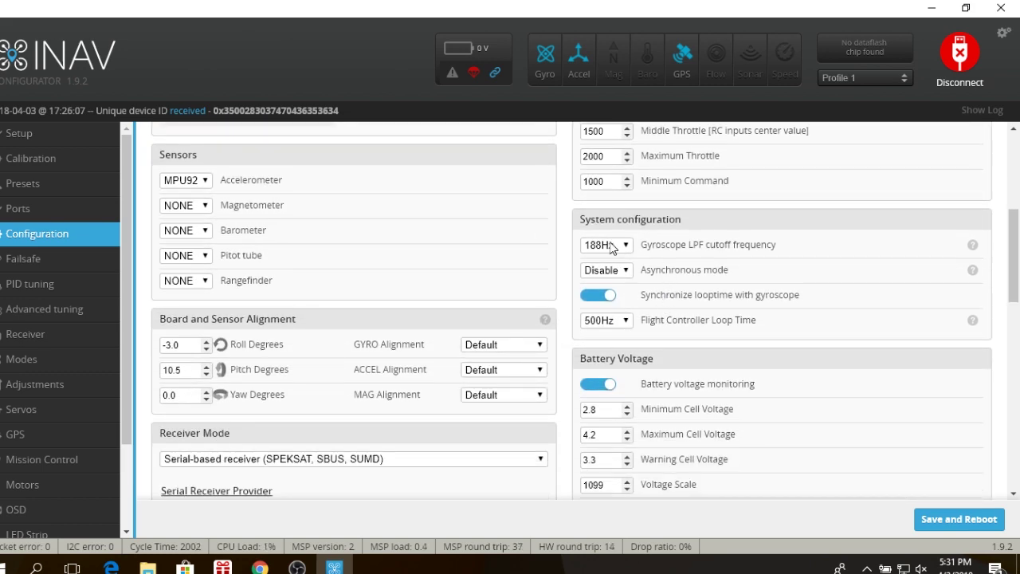
pyautogui.scroll(-1, 668, 340)
pyautogui.scroll(-1, 665, 336)
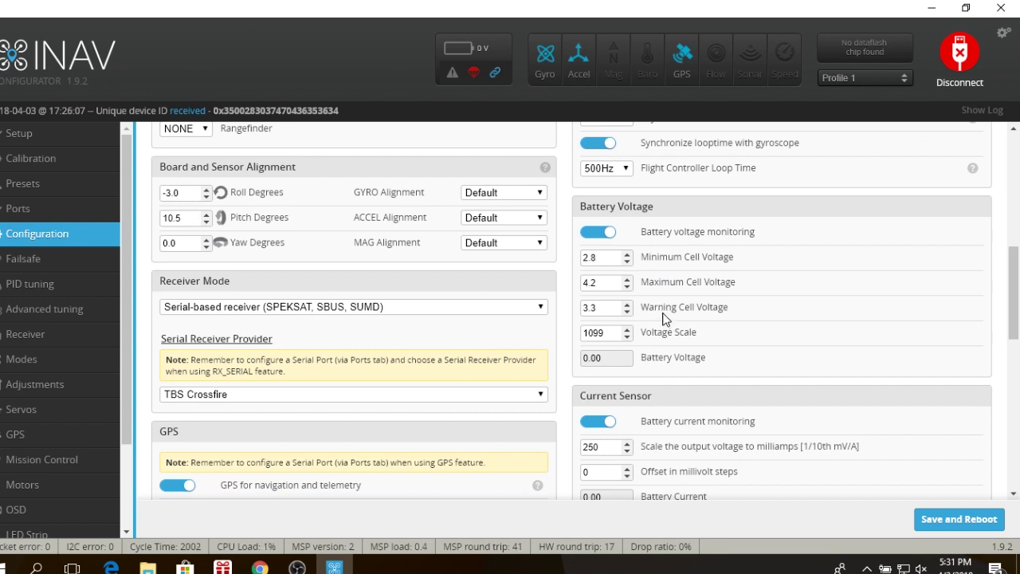
pyautogui.doubleClick(627, 263)
pyautogui.click(628, 252)
pyautogui.doubleClick(586, 257)
pyautogui.write('2.6')
pyautogui.moveTo(611, 304); pyautogui.dragTo(572, 314)
pyautogui.click(928, 520)
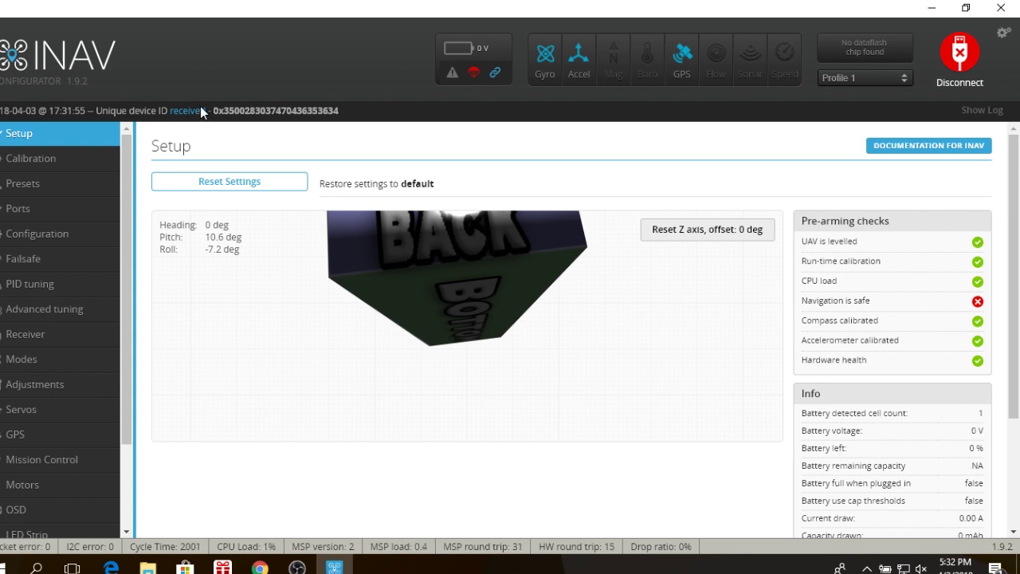
# Examine the failsafe settings and procedure, followed by the PID tuning values, rates and filters.
pyautogui.click(52, 261)
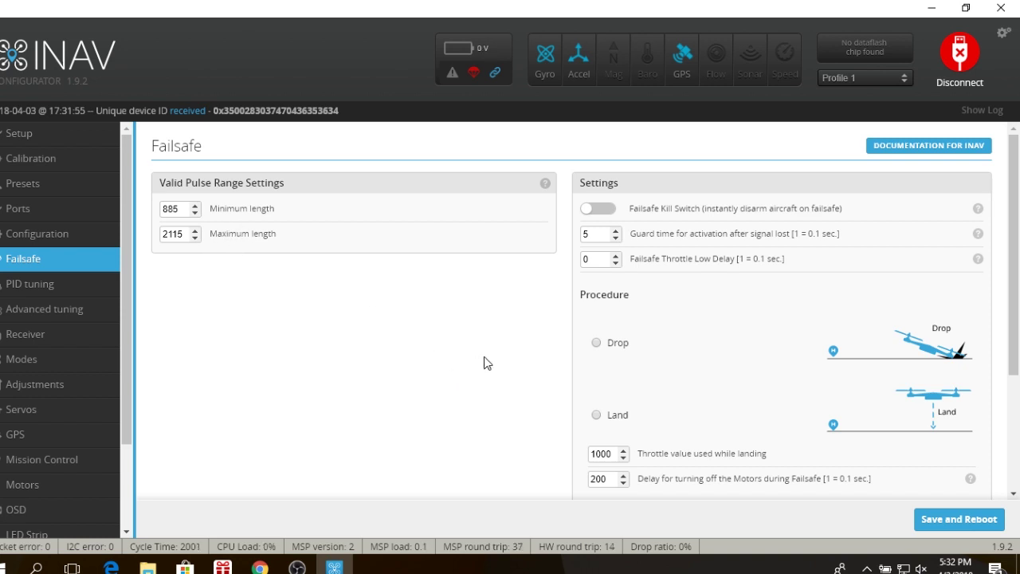
pyautogui.scroll(-3, 520, 362)
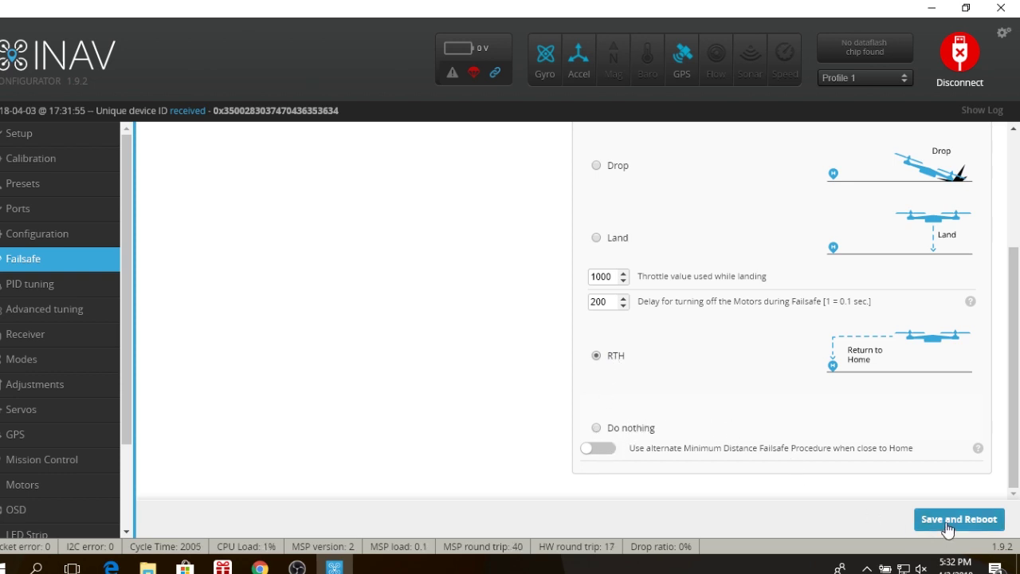
pyautogui.click(32, 286)
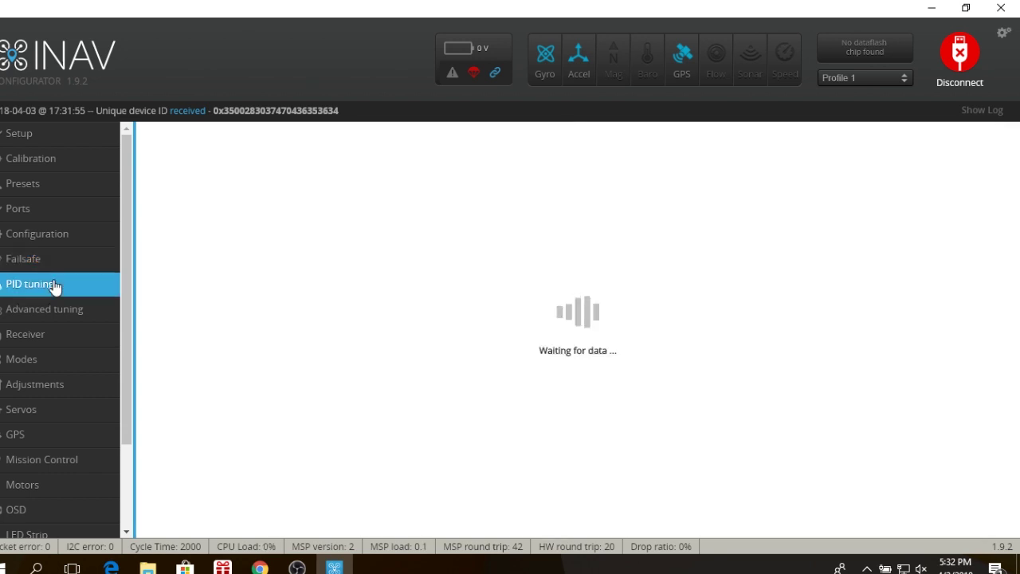
pyautogui.scroll(-1, 221, 276)
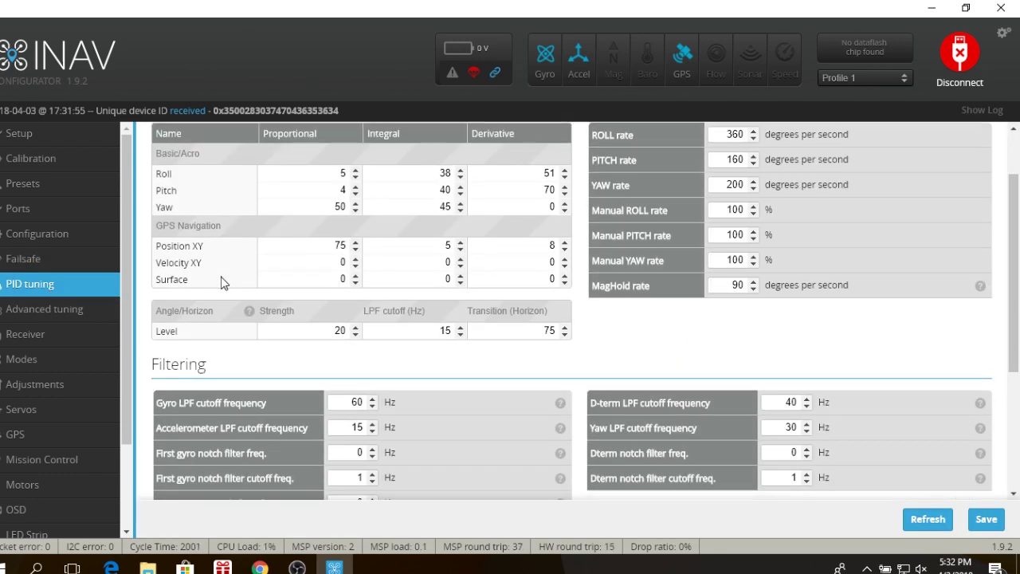
# Examine the PID gains and Level strength, followed by the filtering and miscellaneous settings on the PID tuning page.
pyautogui.scroll(1, 223, 282)
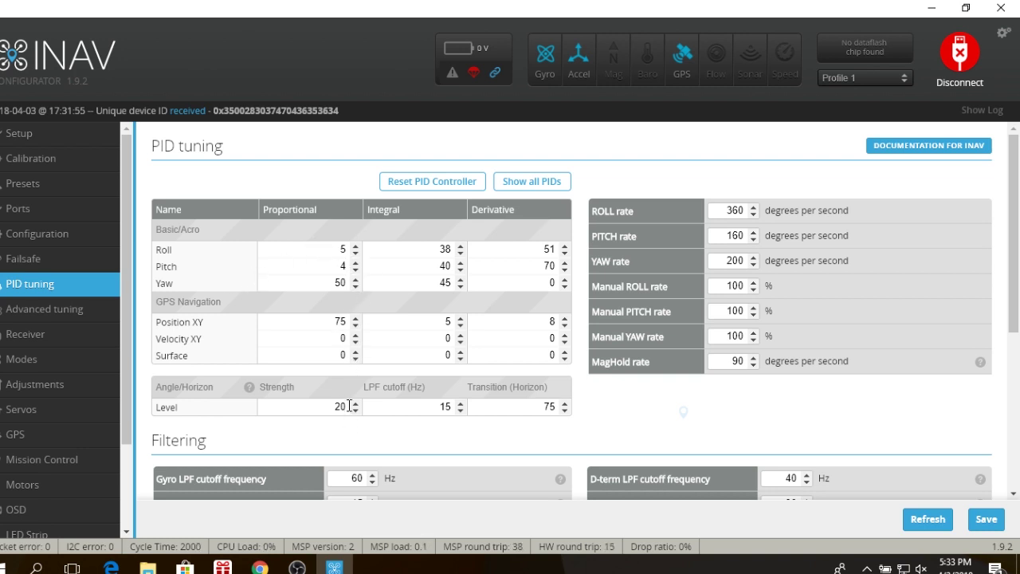
pyautogui.scroll(-2, 381, 364)
pyautogui.scroll(-1, 382, 363)
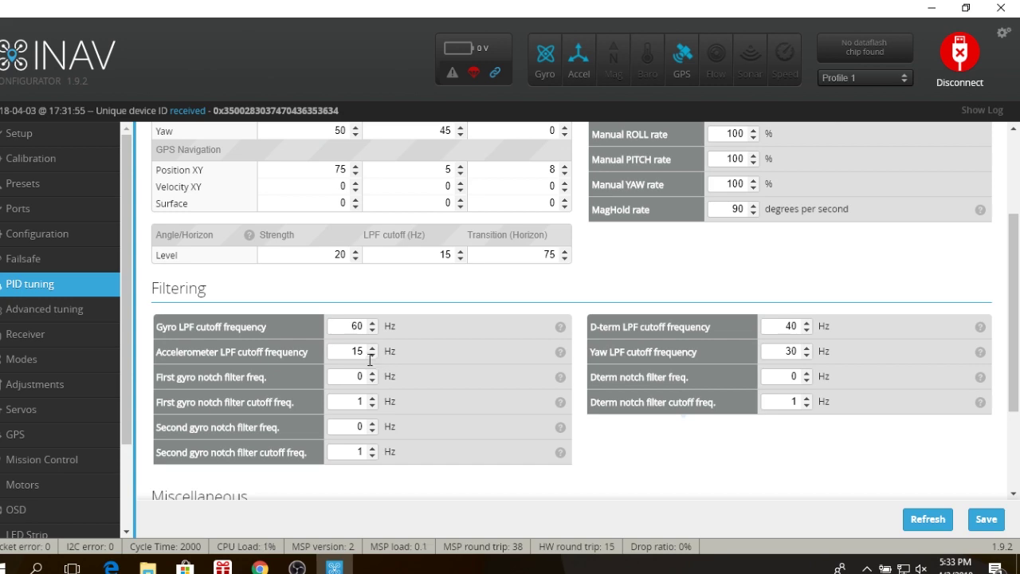
pyautogui.scroll(-1, 375, 367)
pyautogui.scroll(-2, 374, 366)
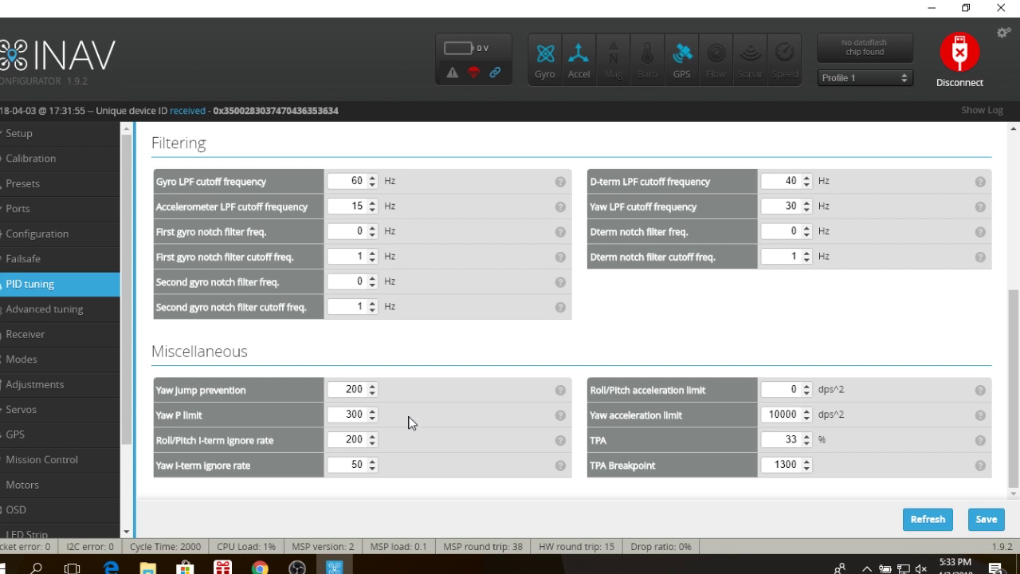
# Examine the Advanced tuning page, including the User Control Mode options, RTH and landing settings, and fixed wing settings.
pyautogui.click(64, 311)
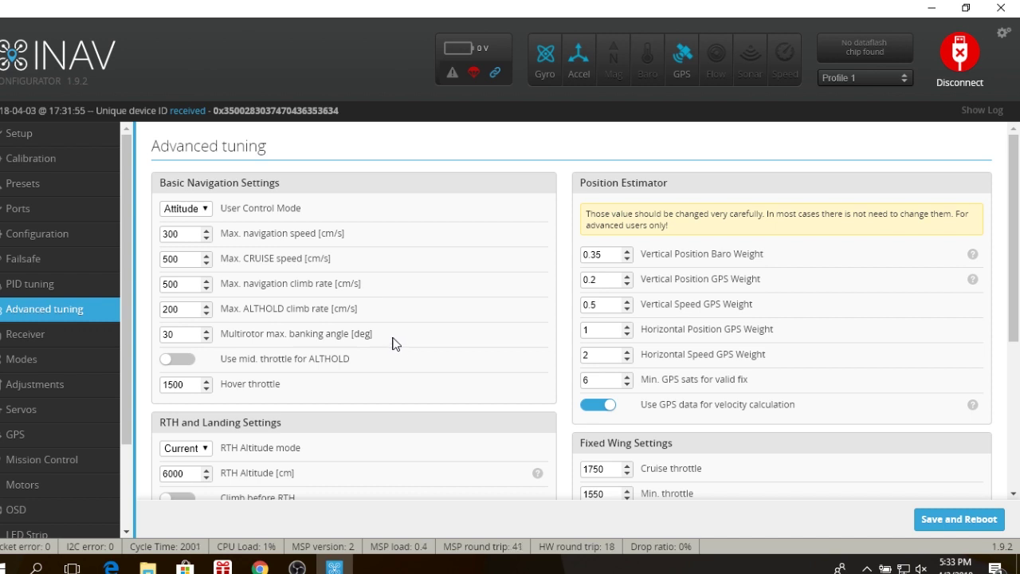
pyautogui.click(205, 209)
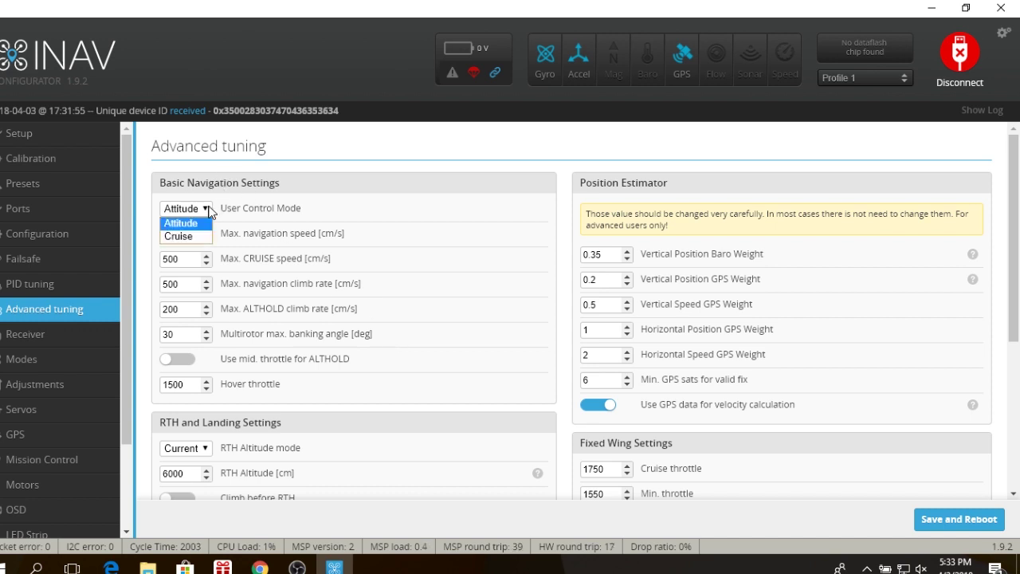
pyautogui.click(314, 221)
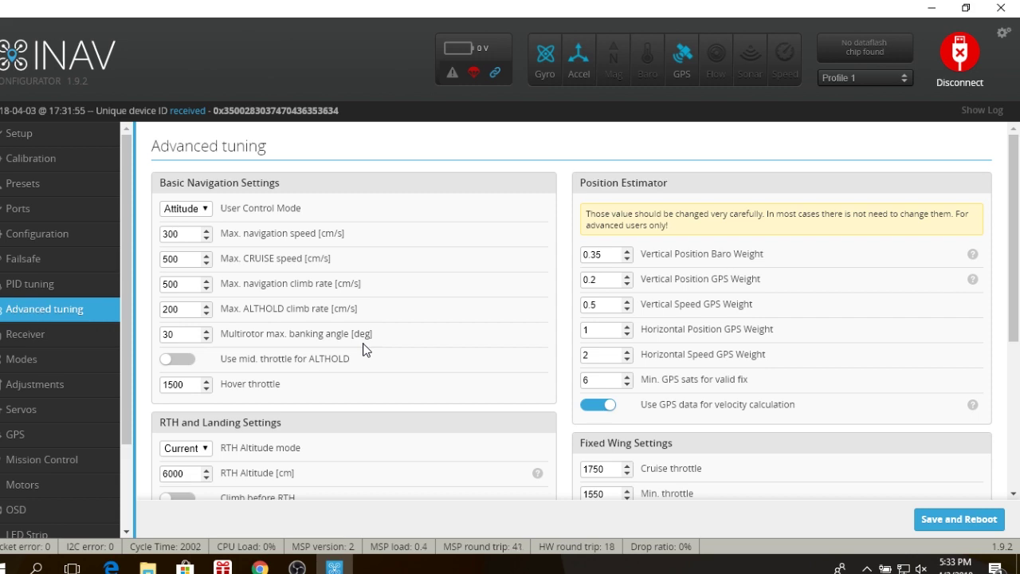
pyautogui.scroll(-5, 362, 349)
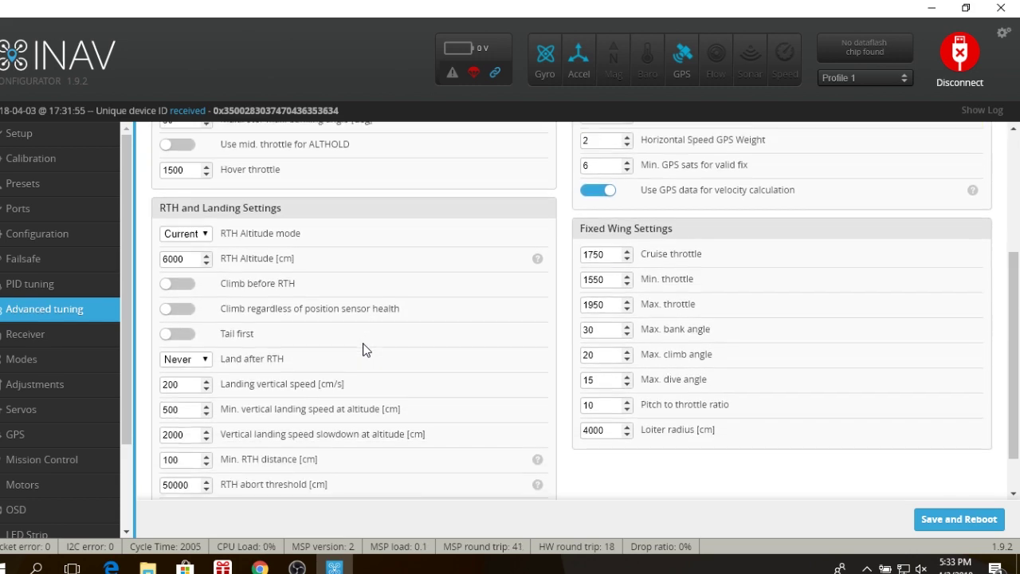
pyautogui.scroll(-1, 362, 349)
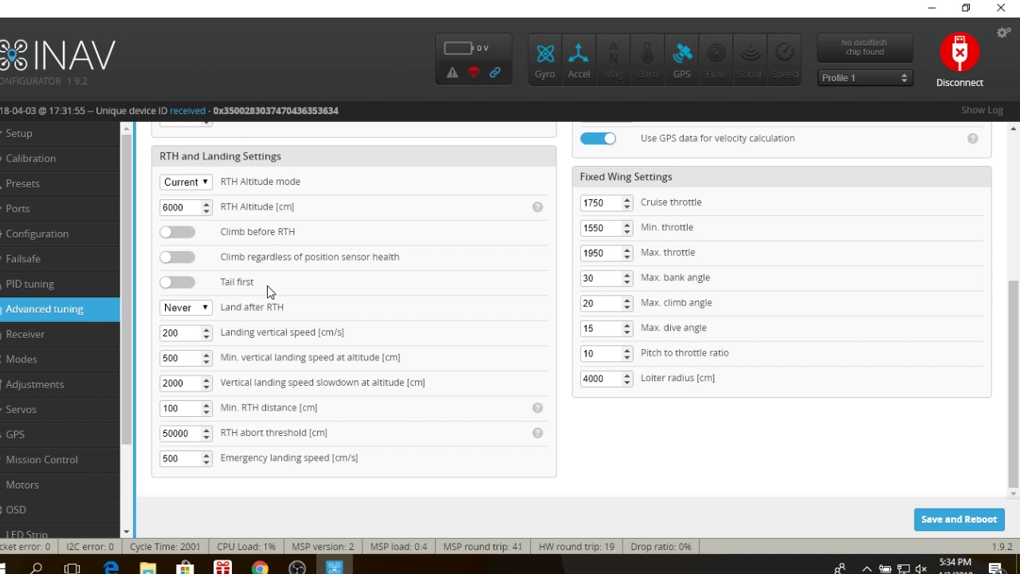
pyautogui.click(207, 183)
# Examine the receiver's channel map and channel bars, followed by the channels and ranges assigned to flight modes from ARM to SERVO AUTOTRIM.
pyautogui.click(54, 339)
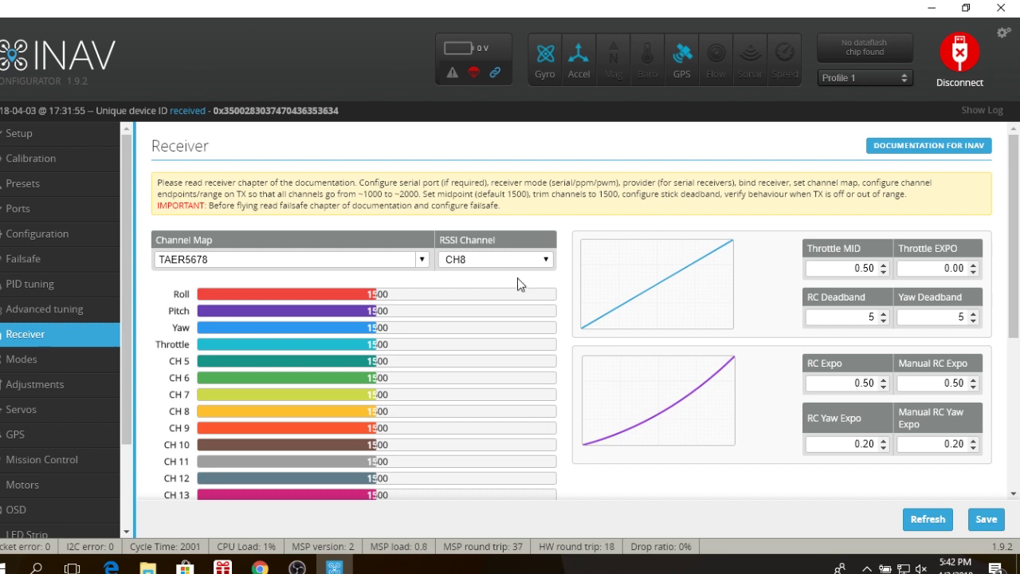
pyautogui.scroll(-1, 514, 287)
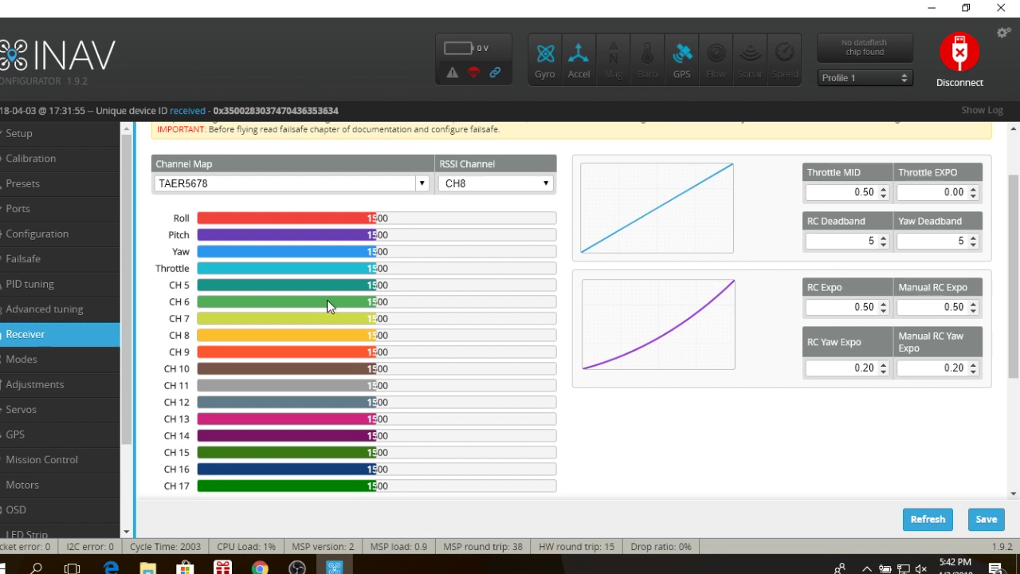
pyautogui.click(43, 363)
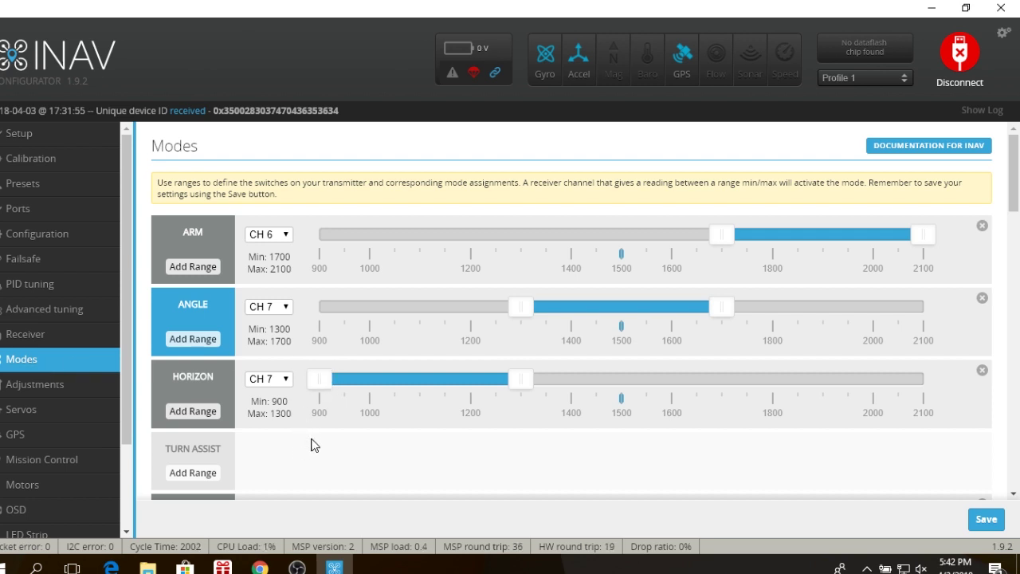
pyautogui.scroll(-4, 314, 444)
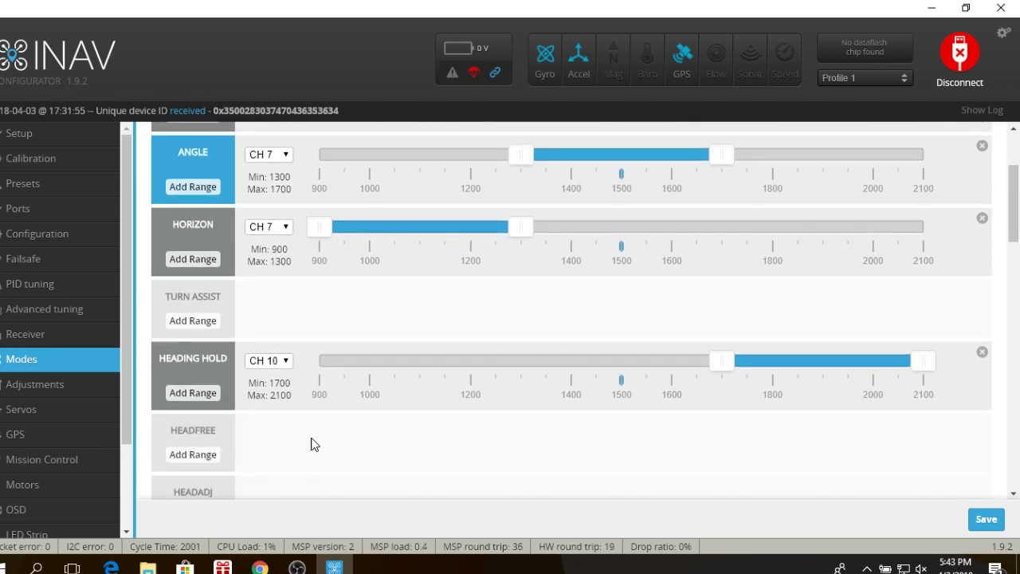
pyautogui.scroll(-2, 311, 444)
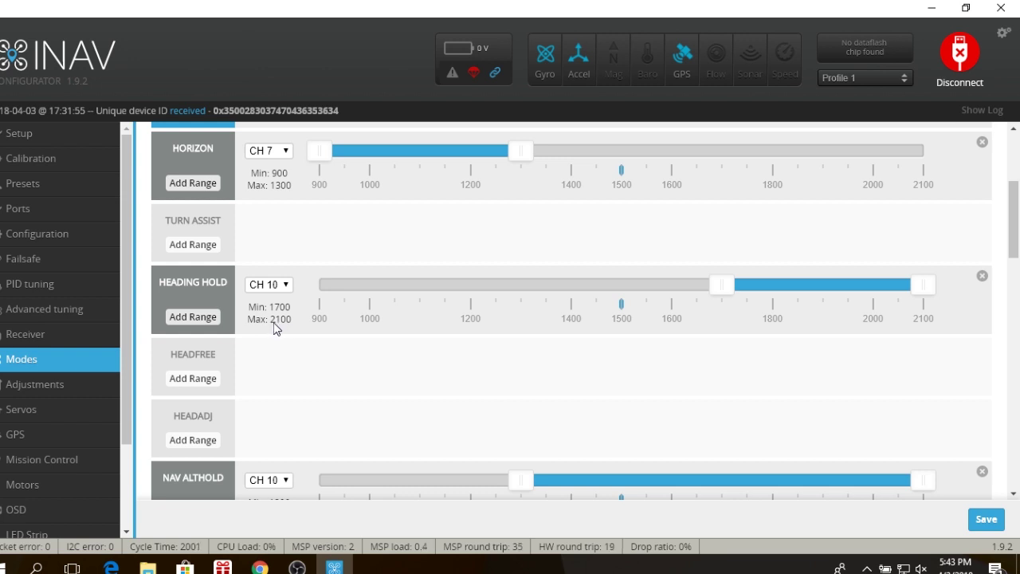
pyautogui.scroll(-1, 279, 332)
pyautogui.scroll(-2, 279, 332)
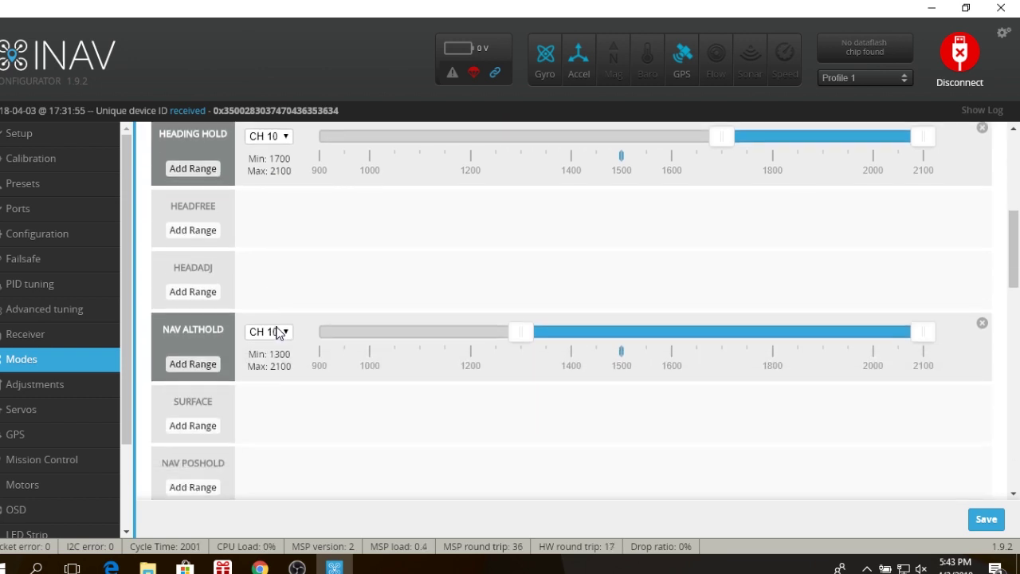
pyautogui.scroll(-1, 277, 332)
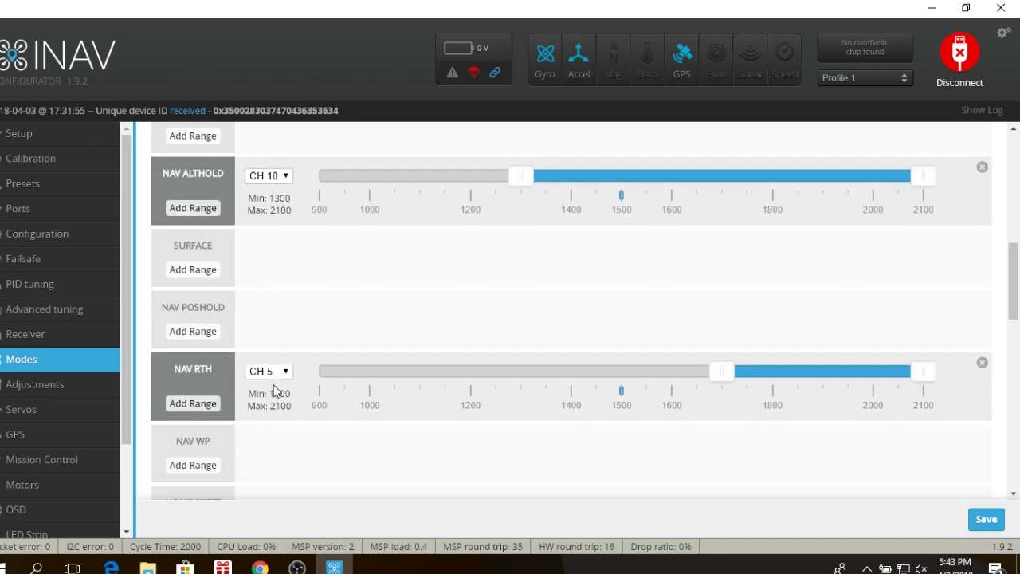
pyautogui.scroll(-1, 272, 368)
pyautogui.scroll(-1, 269, 342)
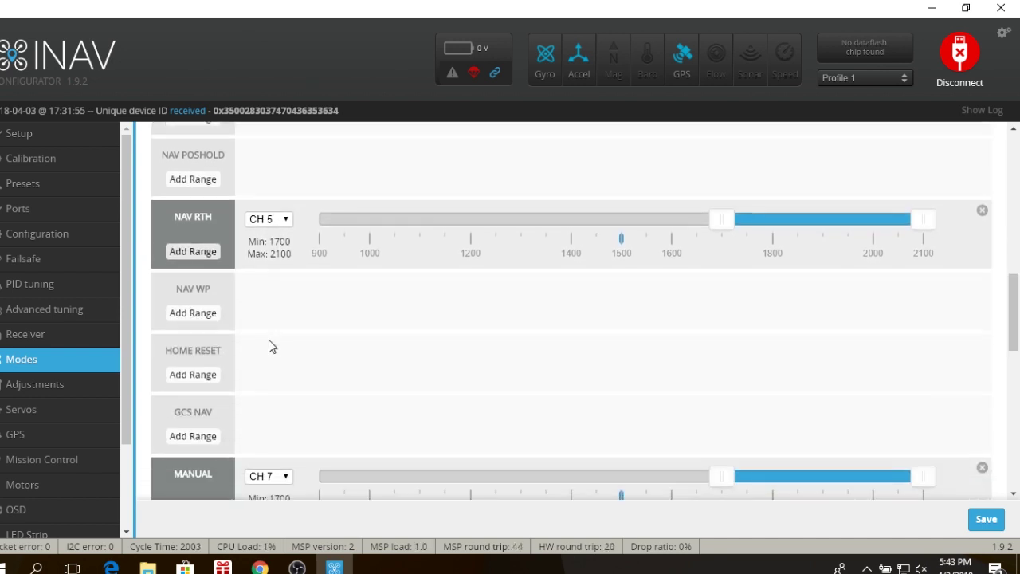
pyautogui.scroll(-2, 269, 341)
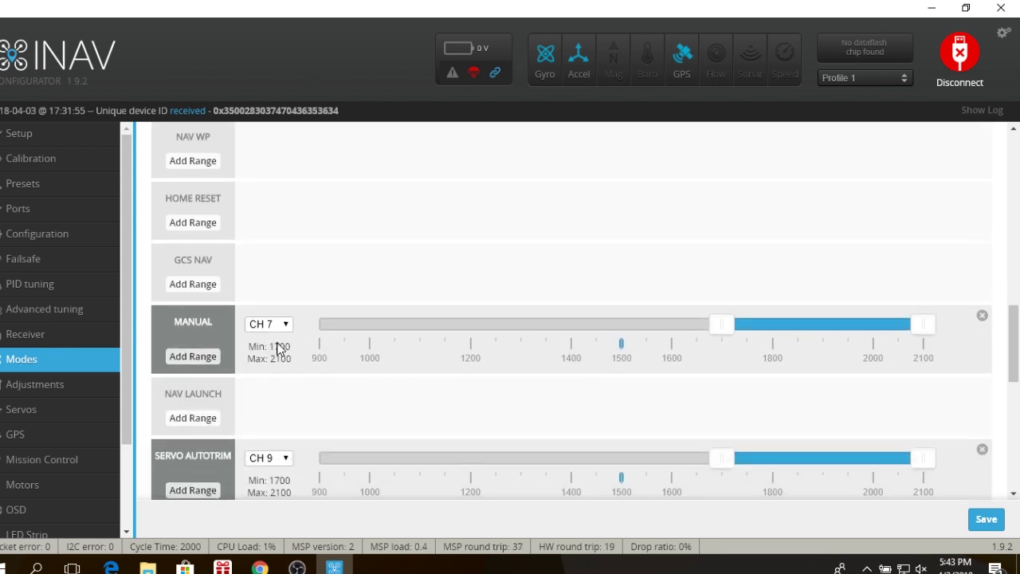
pyautogui.scroll(-2, 278, 346)
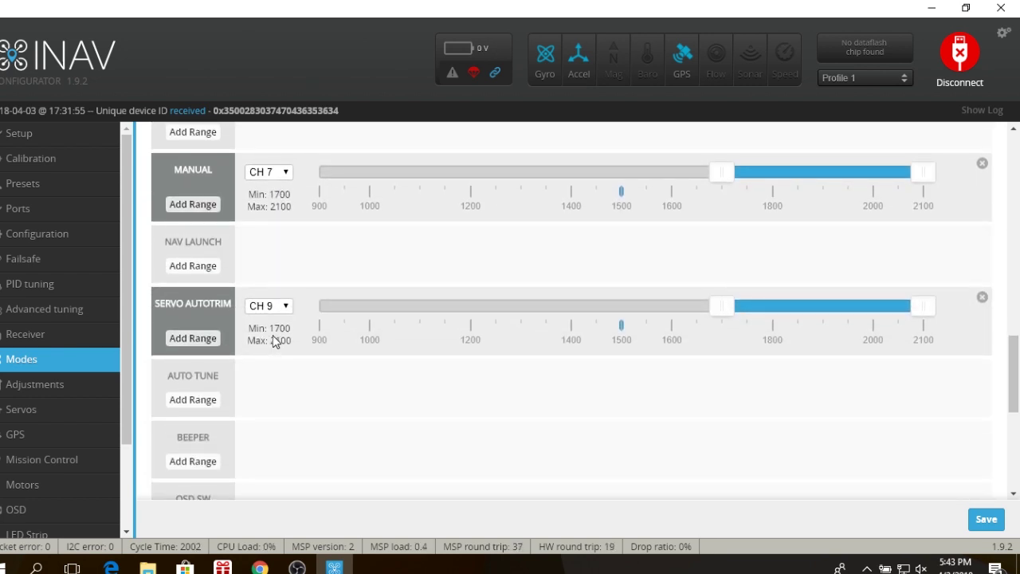
pyautogui.scroll(-1, 273, 339)
pyautogui.scroll(1, 273, 340)
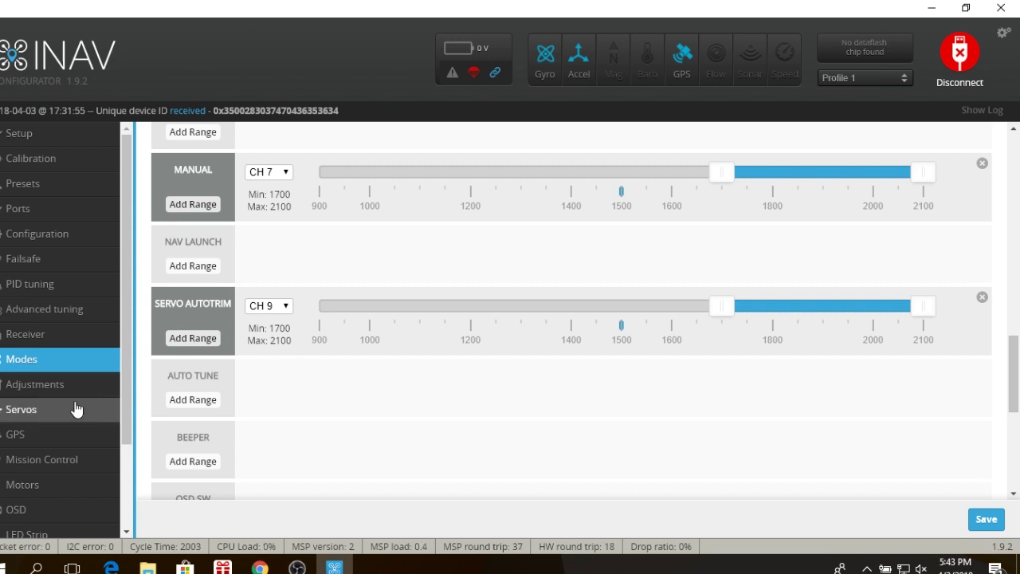
# View the Servos and Motors pages, and check the remaining modes down to Camera Control 3.
pyautogui.click(53, 412)
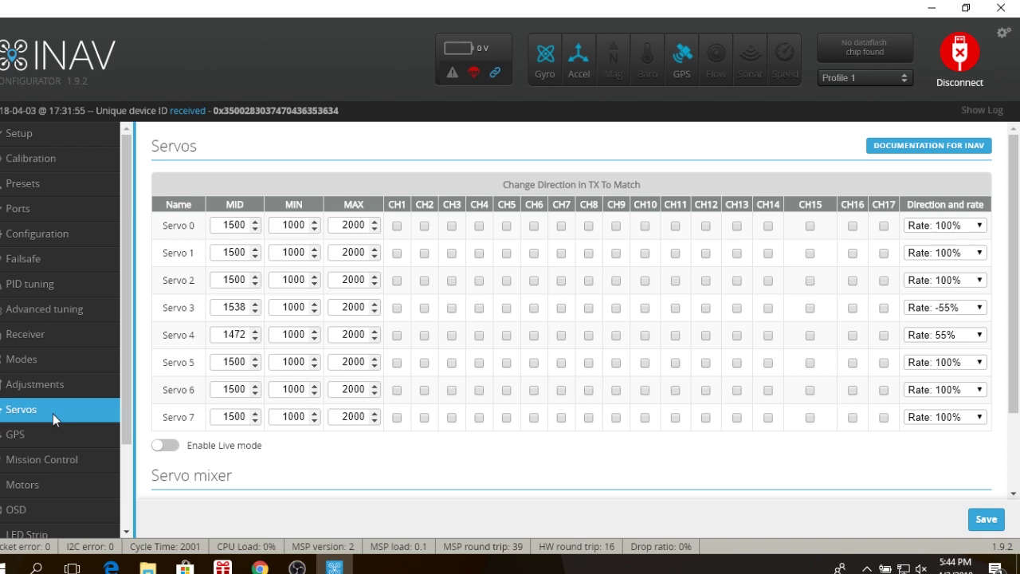
pyautogui.click(60, 481)
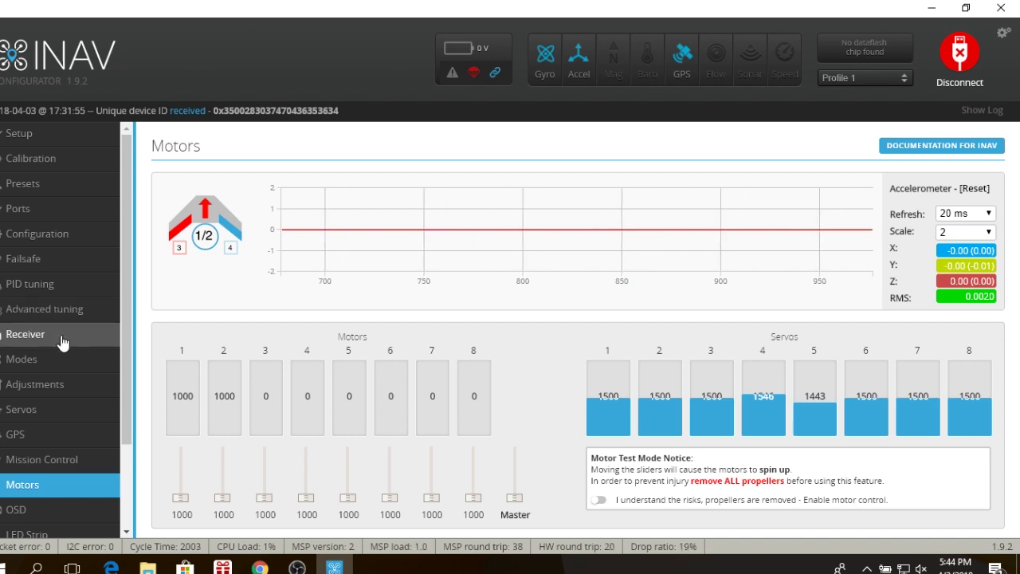
pyautogui.click(73, 360)
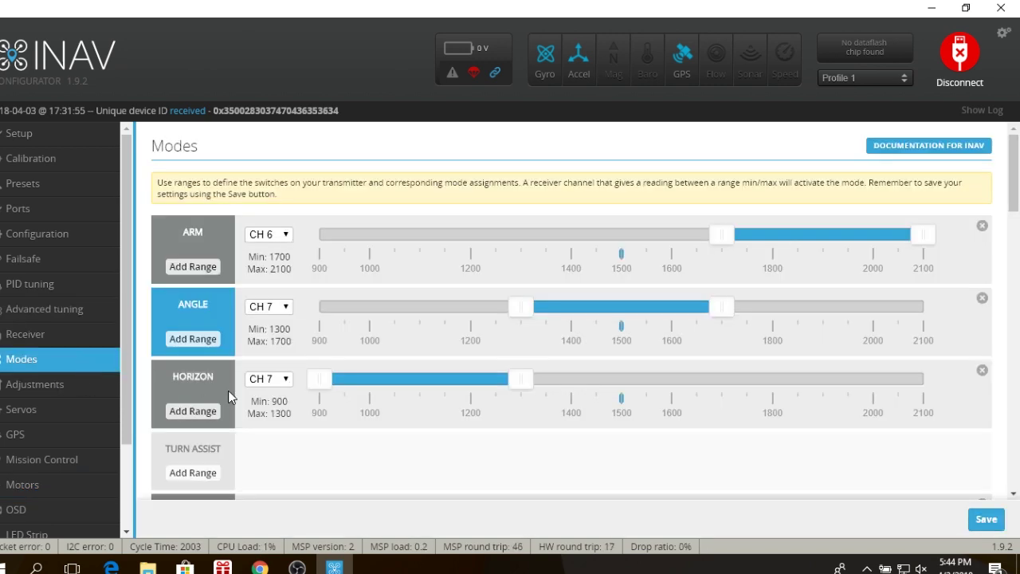
pyautogui.scroll(-12, 221, 387)
pyautogui.scroll(-10, 235, 401)
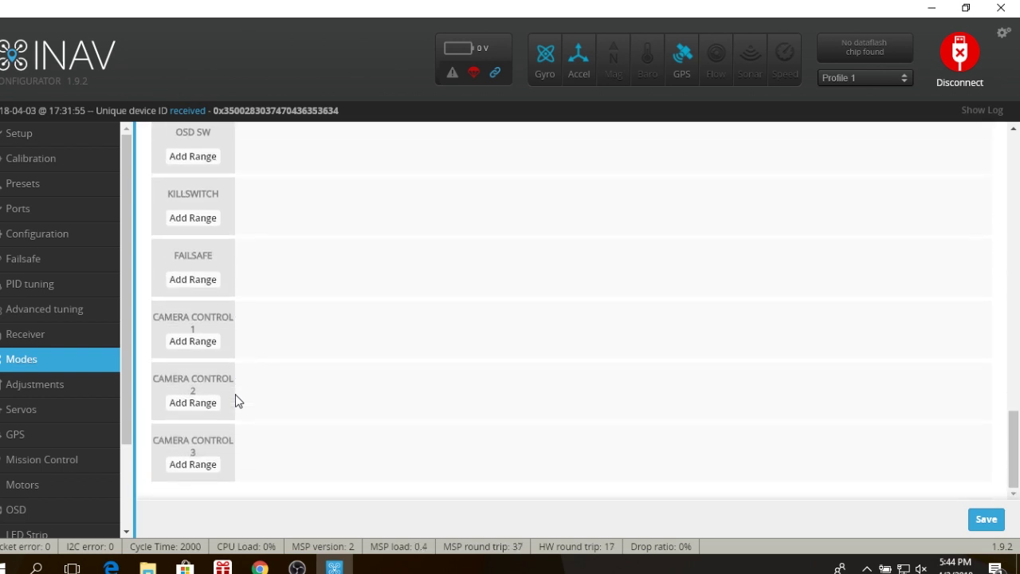
pyautogui.scroll(1, 235, 401)
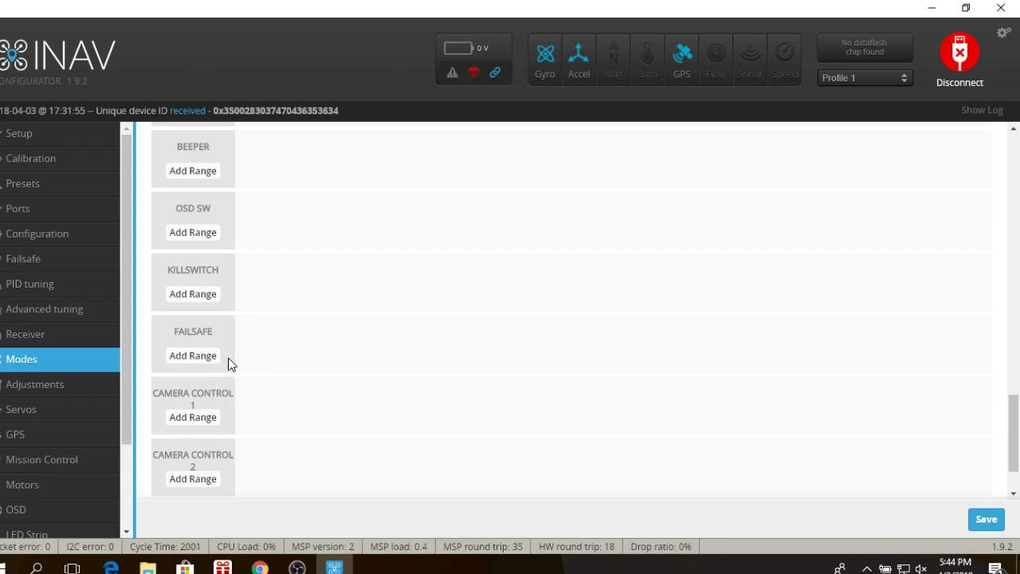
# Look through the in-flight adjustment switch slots on the Adjustments page.
pyautogui.click(68, 387)
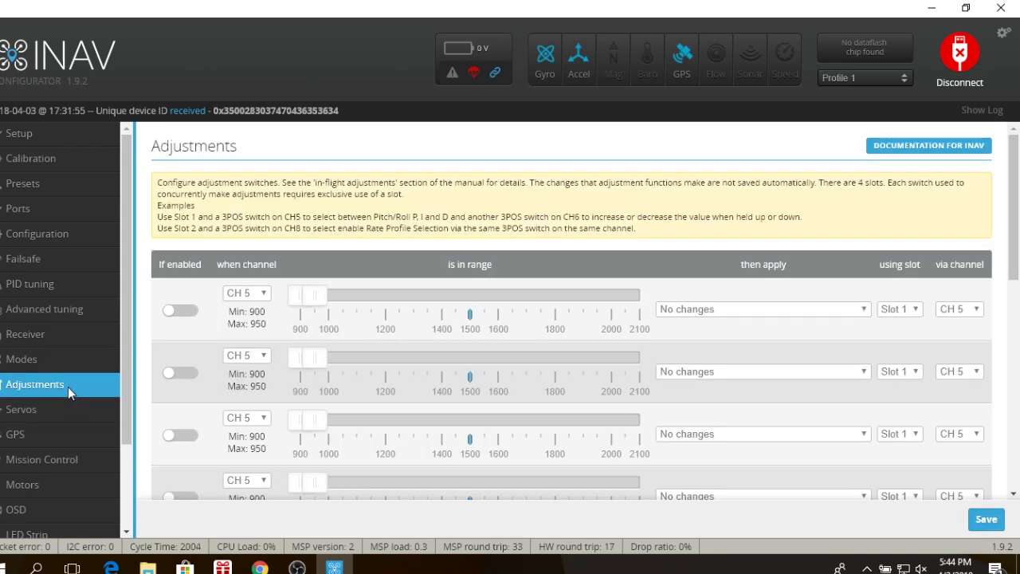
pyautogui.scroll(-2, 167, 392)
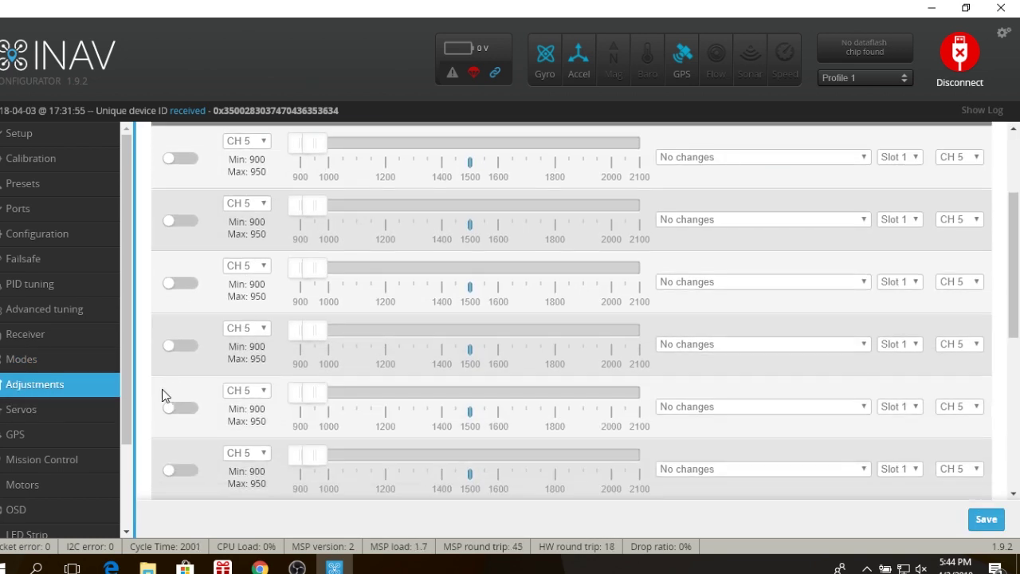
pyautogui.scroll(-1, 148, 396)
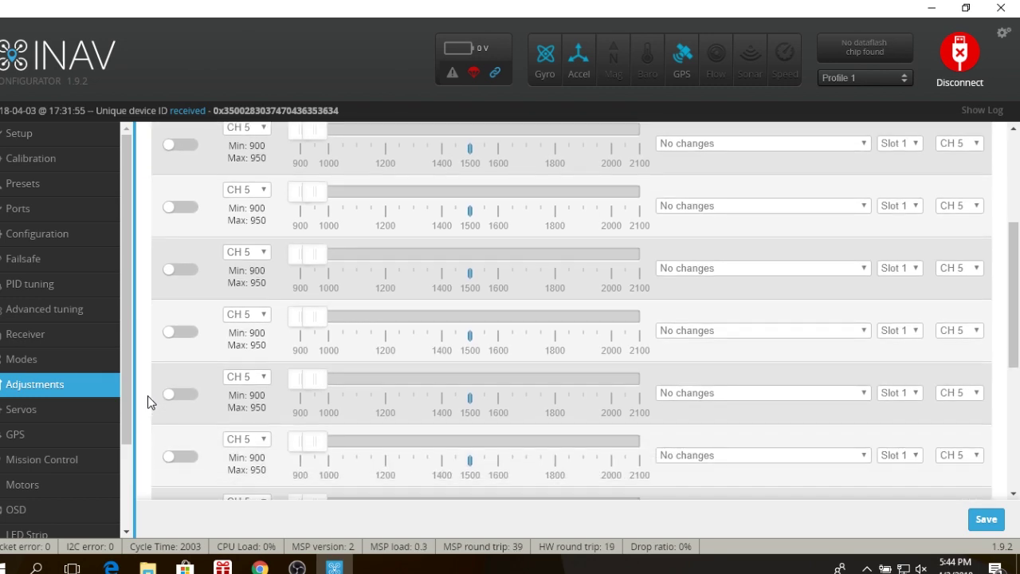
pyautogui.scroll(-1, 147, 396)
# Check the midpoints, directions and rates of Servo 3 and Servo 4 against the Flying Wing mixer diagram.
pyautogui.click(55, 406)
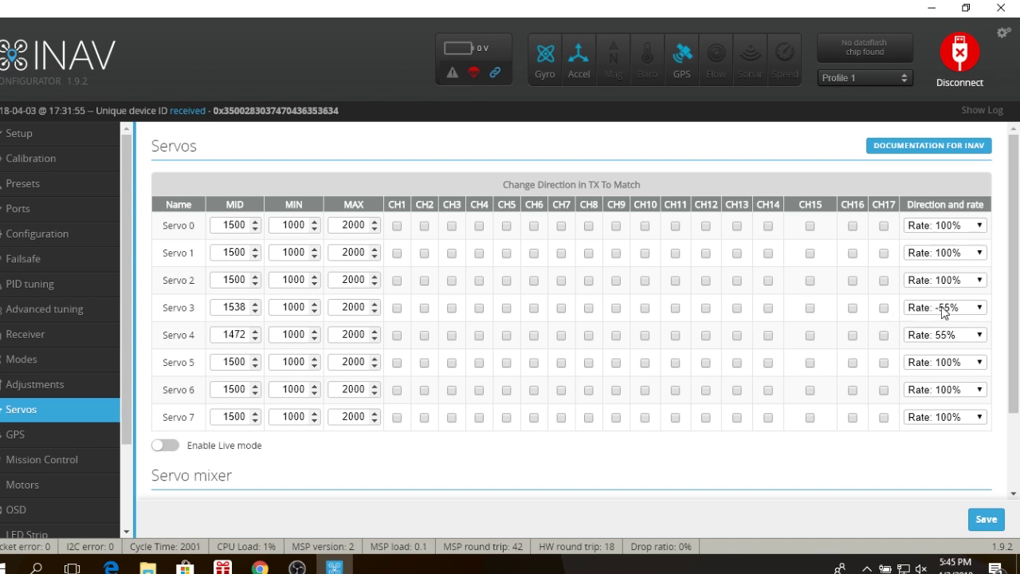
pyautogui.click(67, 235)
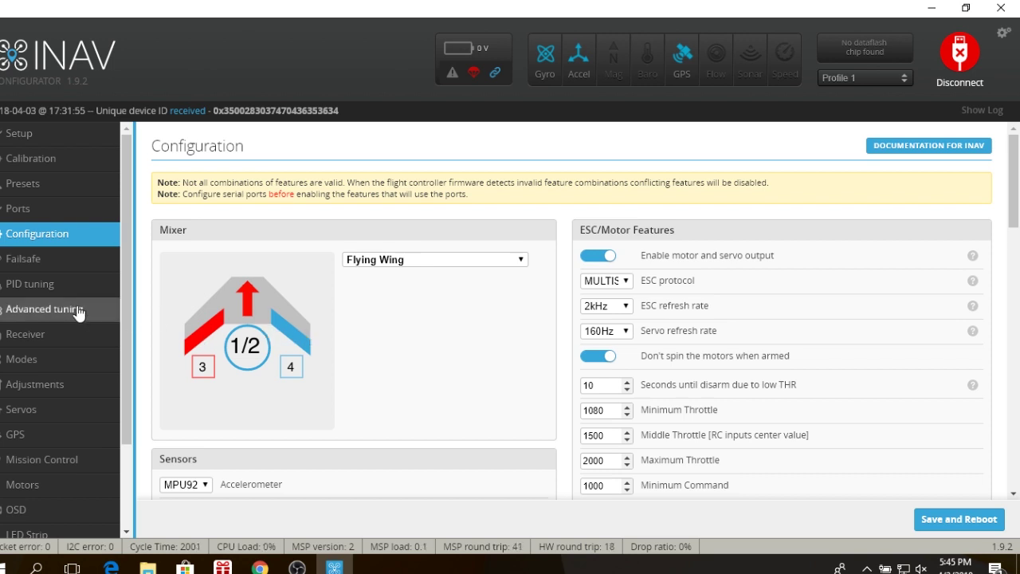
pyautogui.click(67, 407)
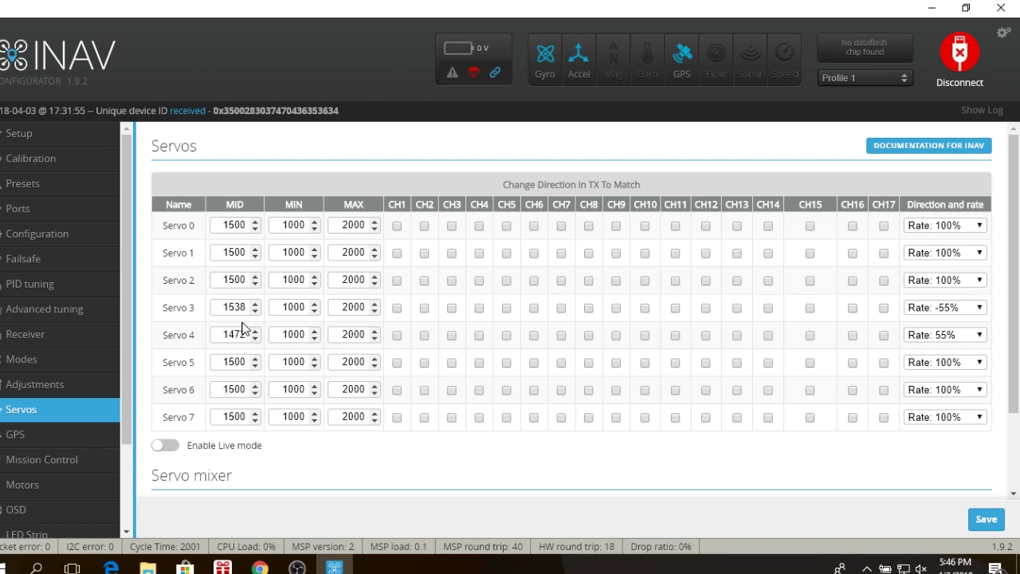
# Review the GPS fix and statistics, the Mission Control page, and the motor and servo outputs.
pyautogui.click(85, 435)
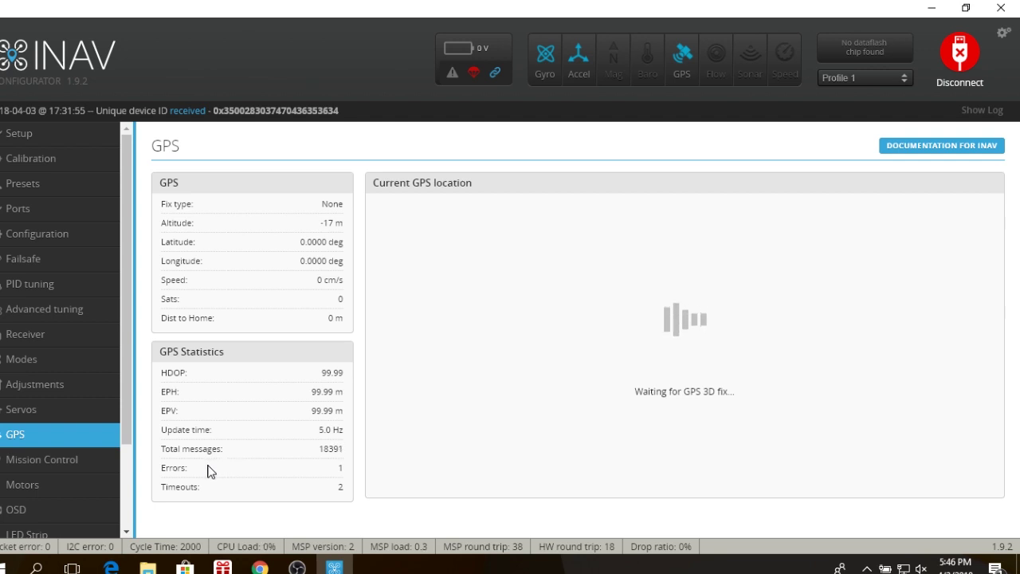
pyautogui.scroll(-2, 126, 447)
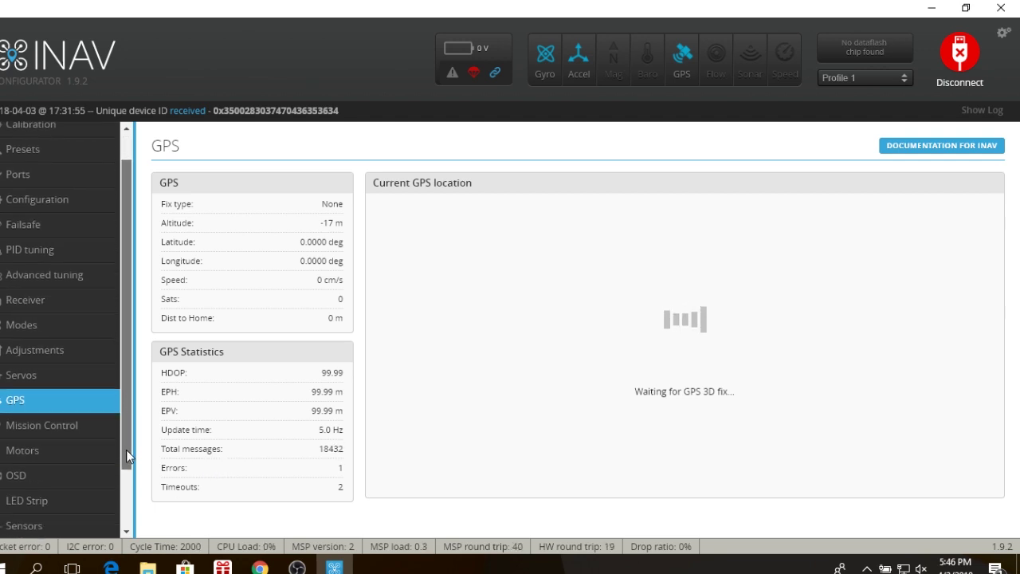
pyautogui.scroll(-3, 126, 458)
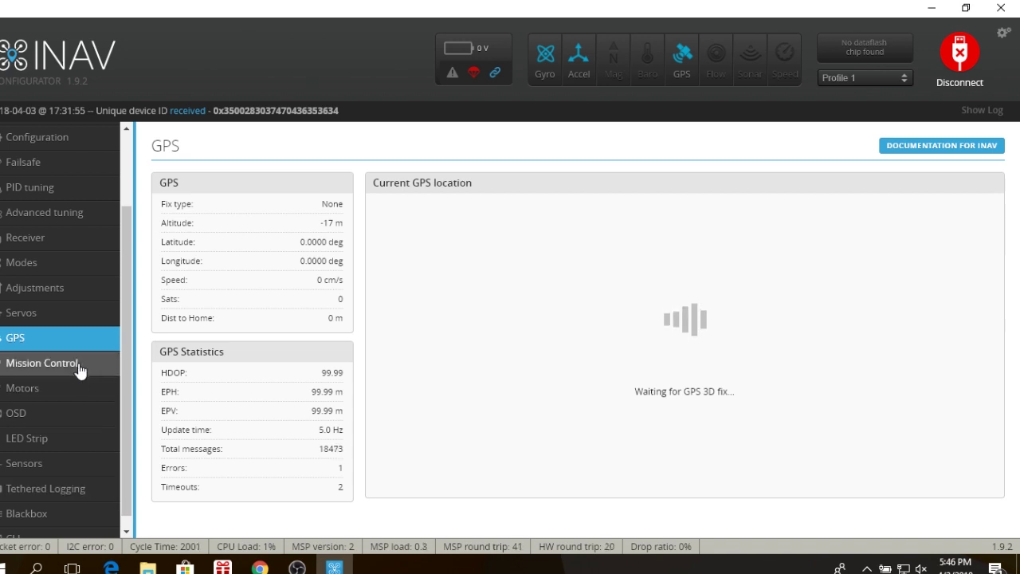
pyautogui.click(80, 366)
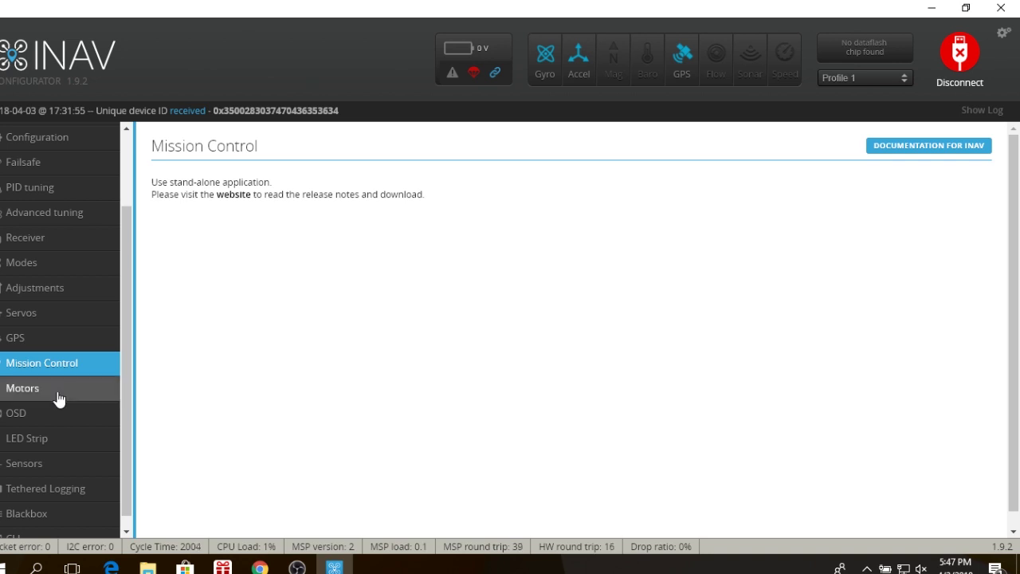
pyautogui.click(60, 394)
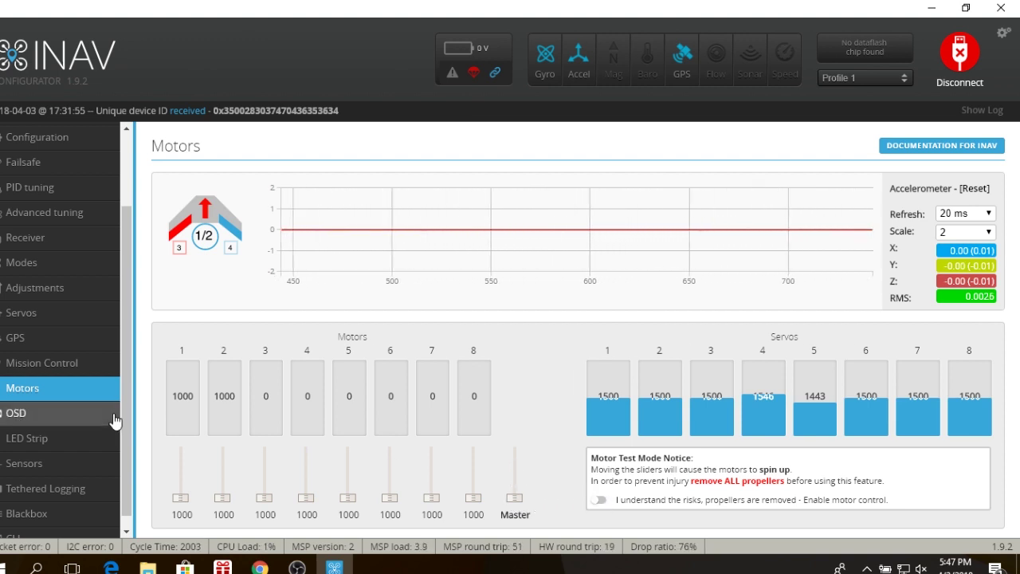
# Look through the OSD, LED Strip, Sensors, Tethered Logging and Blackbox pages, ending at the CLI.
pyautogui.click(57, 413)
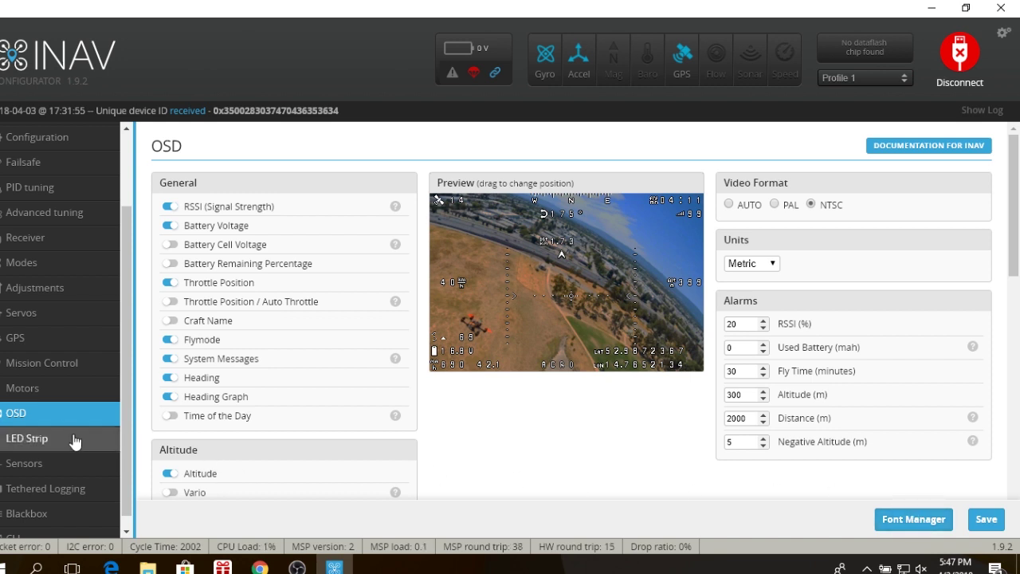
pyautogui.scroll(-1, 72, 440)
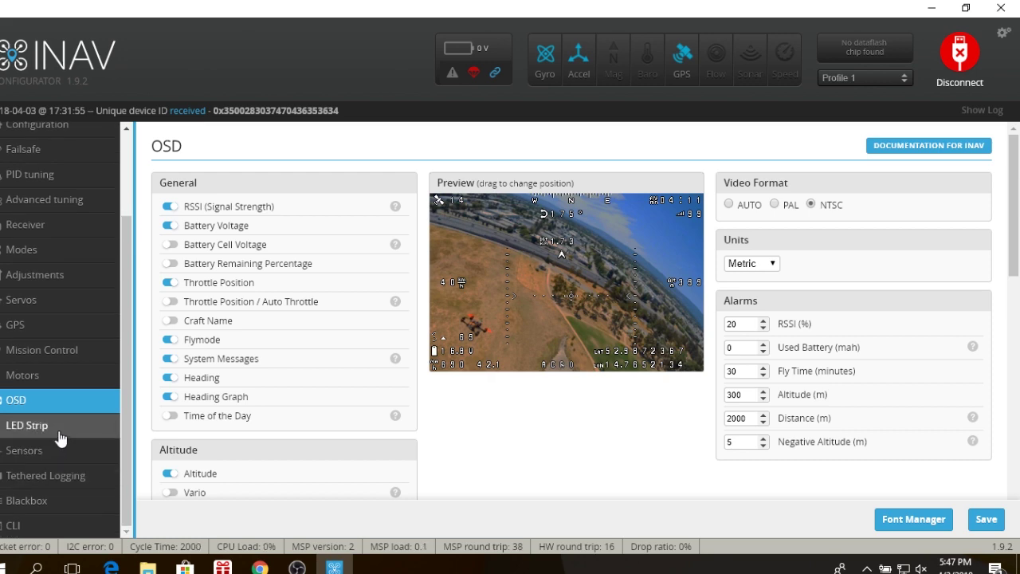
pyautogui.click(61, 431)
pyautogui.click(58, 450)
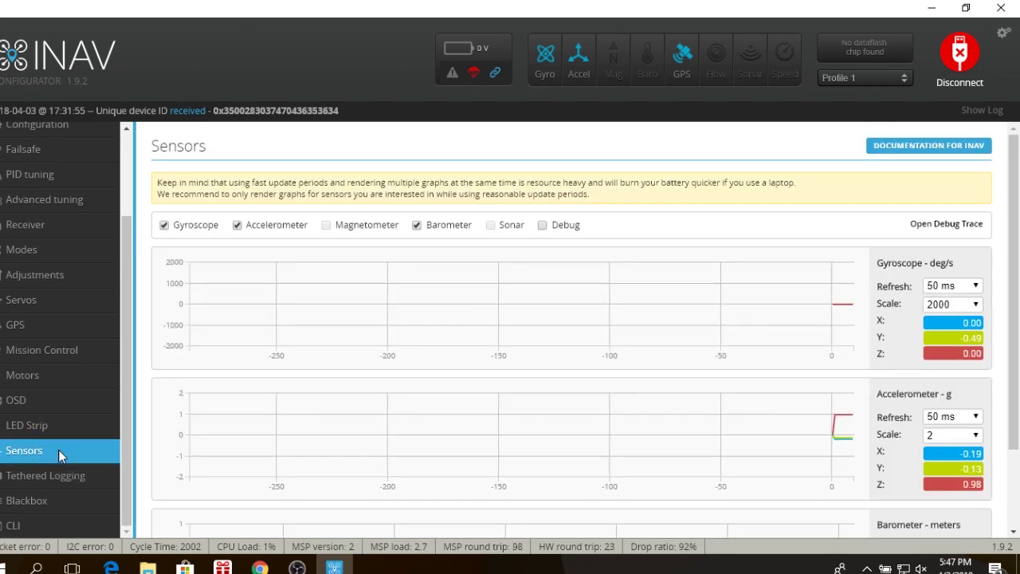
pyautogui.click(77, 474)
pyautogui.click(62, 498)
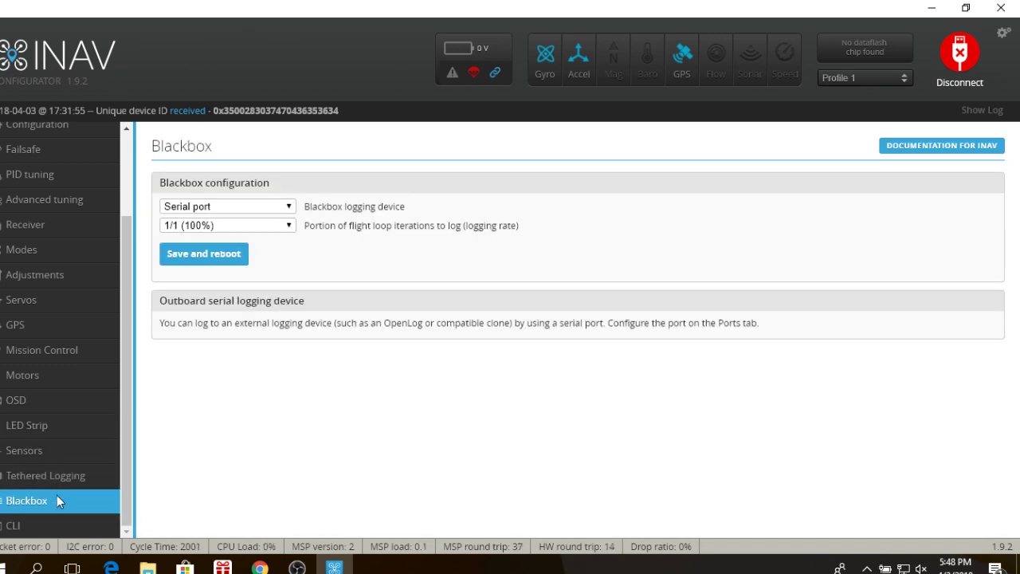
pyautogui.click(38, 526)
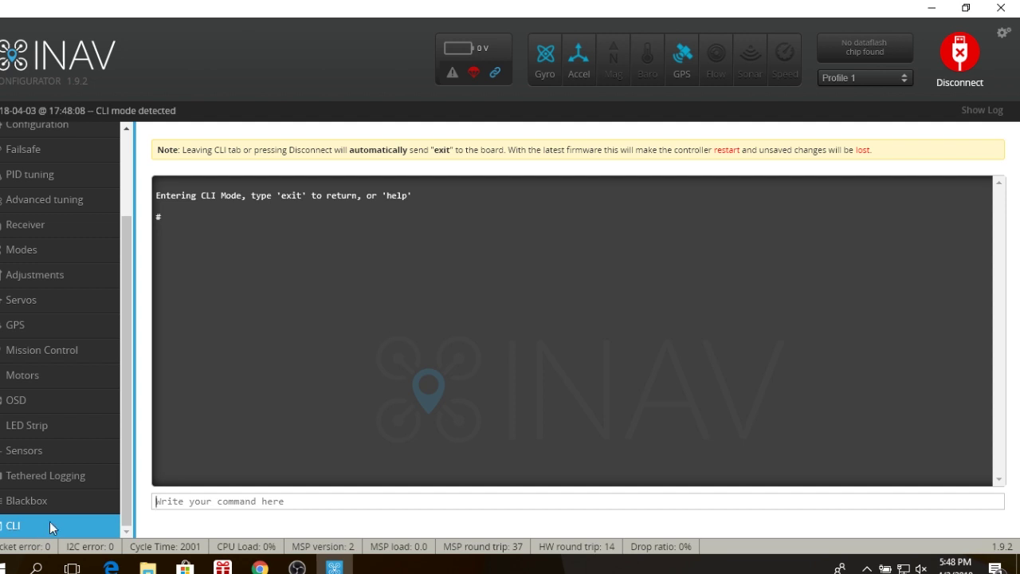
# Switch to Chrome, open the iNav Fixed Wing Guide and review its controller preparation and airplane and flying wing output wiring.
pyautogui.click(260, 568)
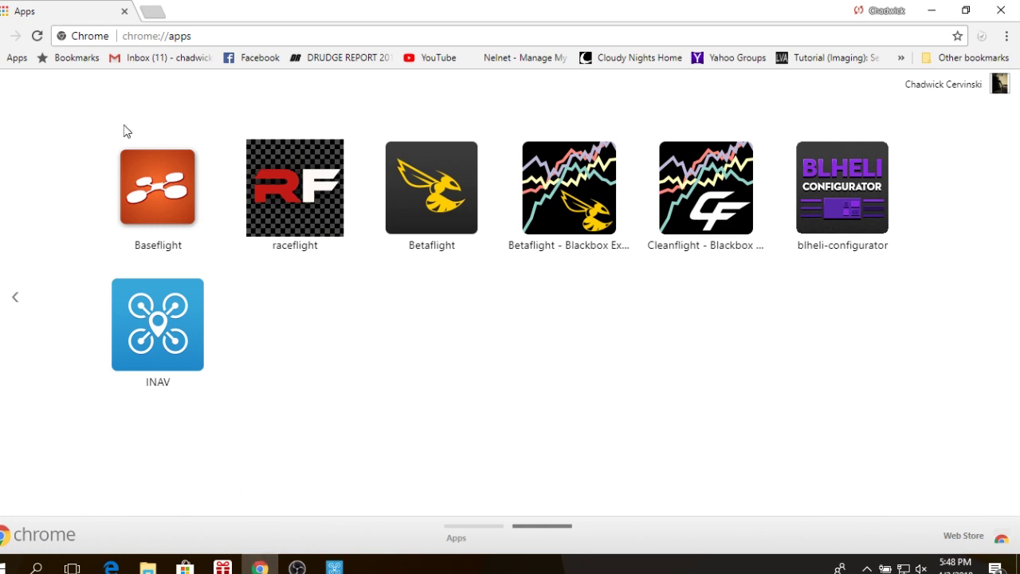
pyautogui.click(156, 11)
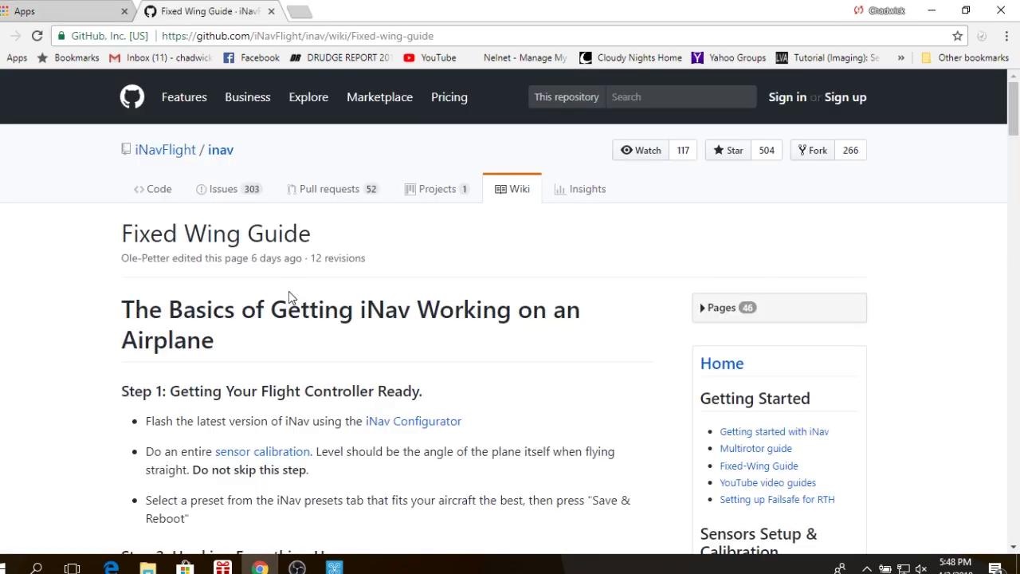
pyautogui.scroll(-3, 243, 317)
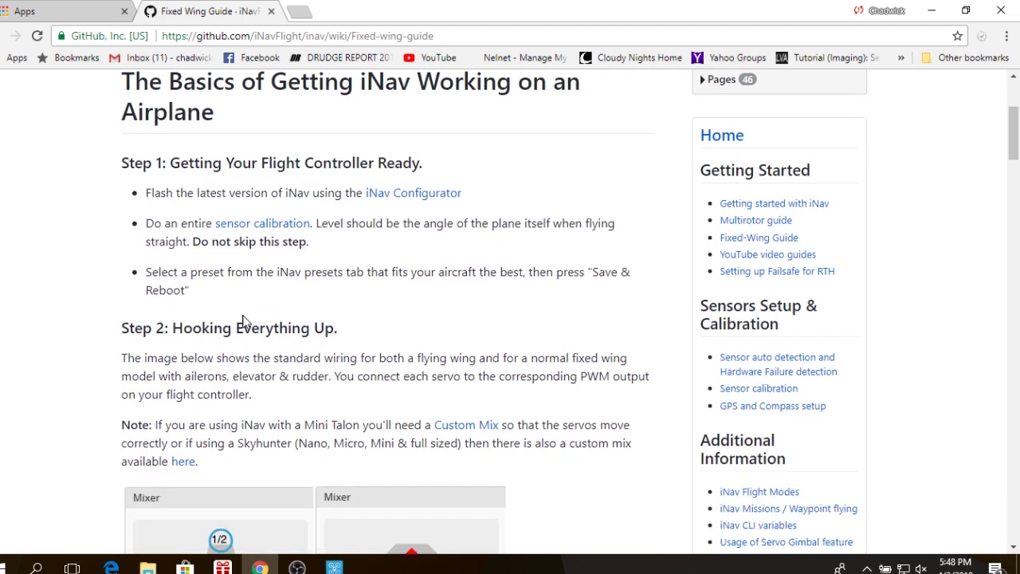
pyautogui.scroll(-4, 244, 318)
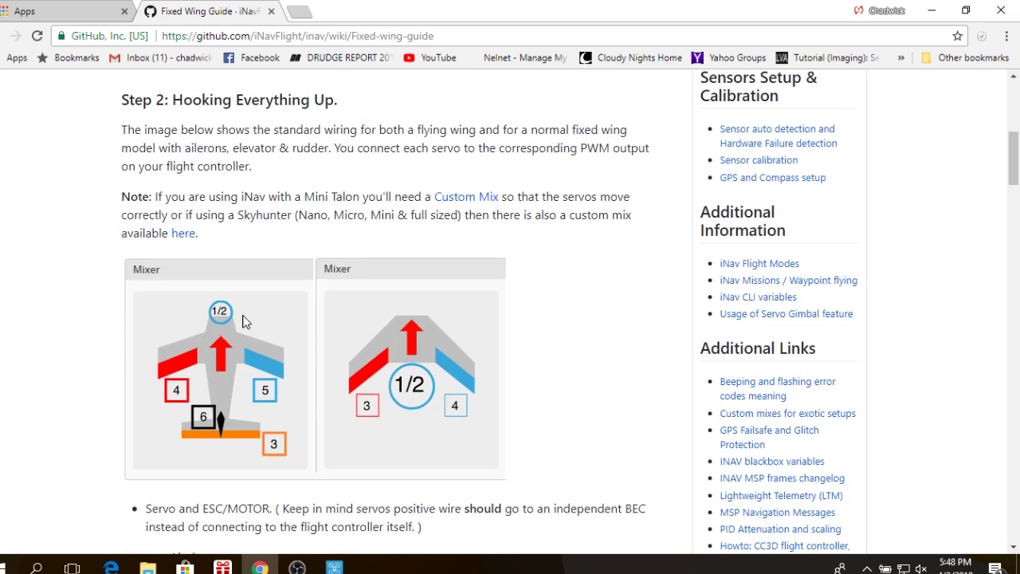
pyautogui.scroll(-3, 243, 322)
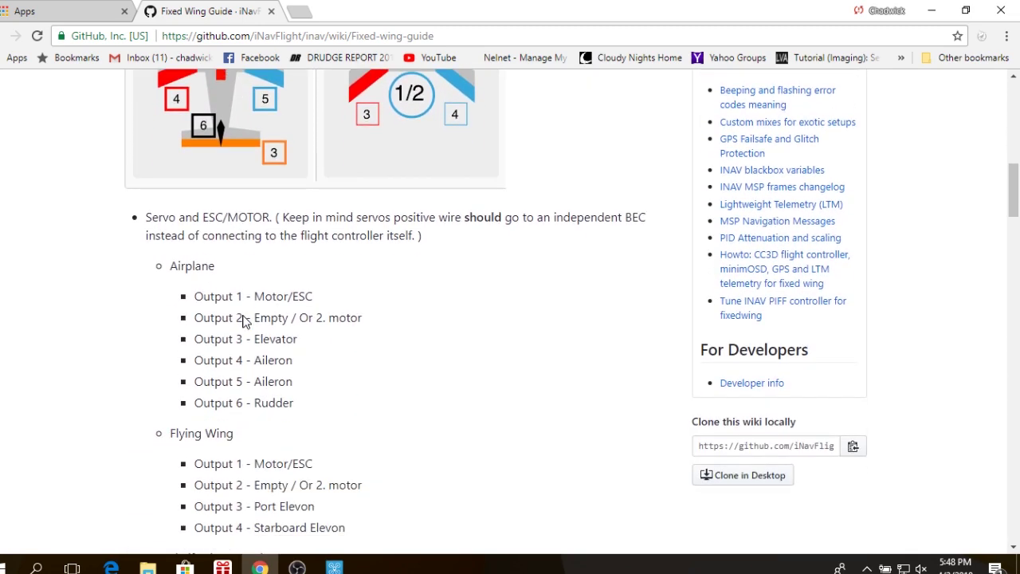
pyautogui.scroll(-4, 243, 316)
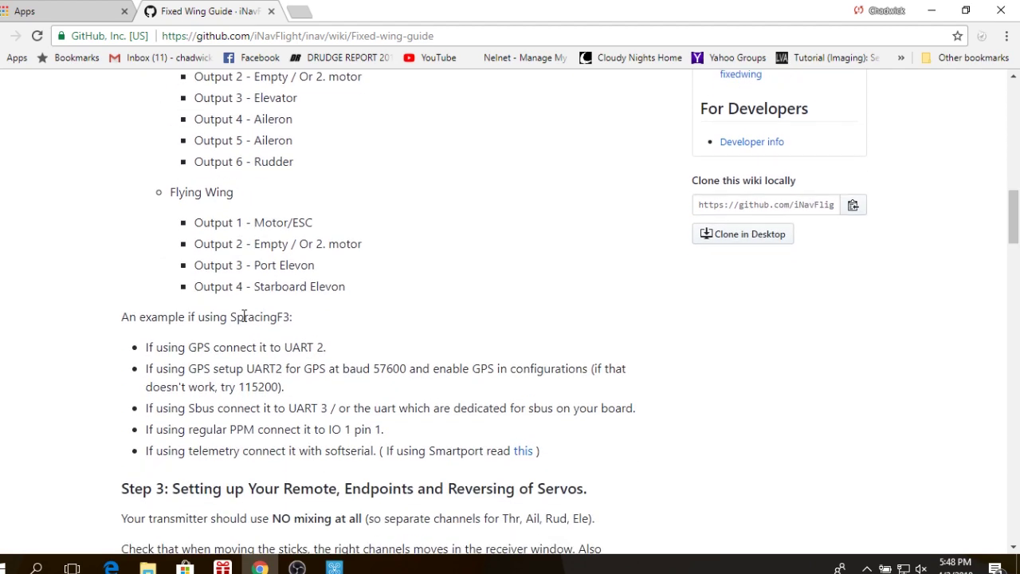
# Read Step 3 of the guide on remote setup, endpoints, stick directions and servo reversing.
pyautogui.scroll(-2, 243, 320)
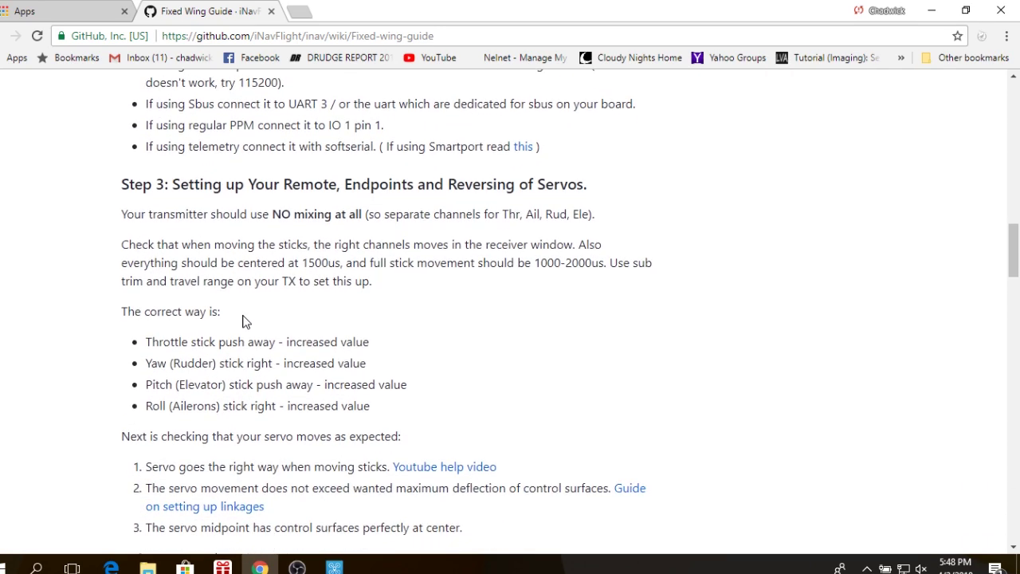
pyautogui.scroll(-2, 245, 321)
pyautogui.scroll(-1, 245, 321)
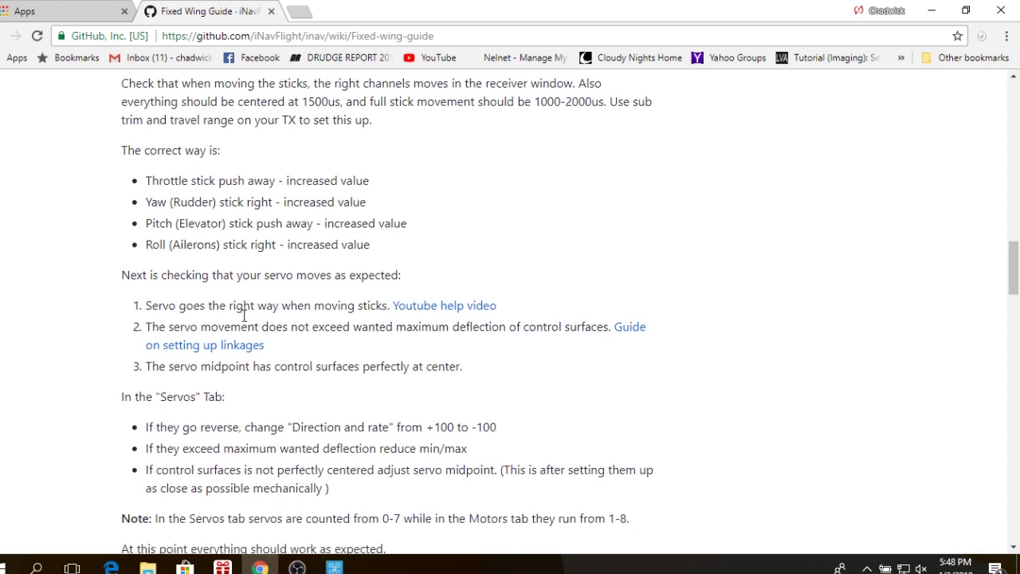
pyautogui.scroll(-1, 246, 322)
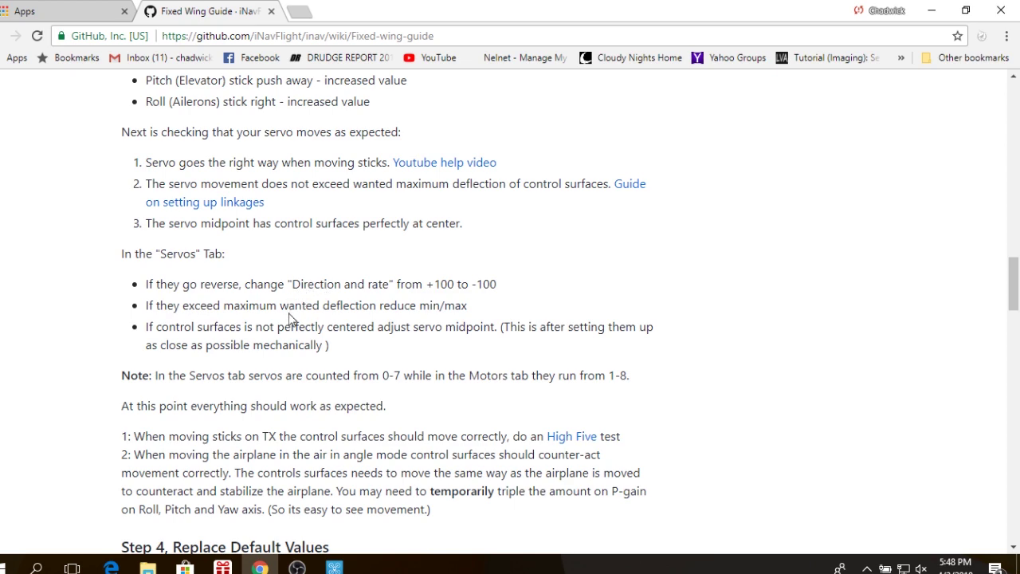
# Examine the Step 4 CLI commands for replacing default values, including maximum inclination angles, small angle and return-to-home settings.
pyautogui.scroll(-1, 290, 319)
pyautogui.scroll(-3, 290, 319)
pyautogui.scroll(-2, 290, 313)
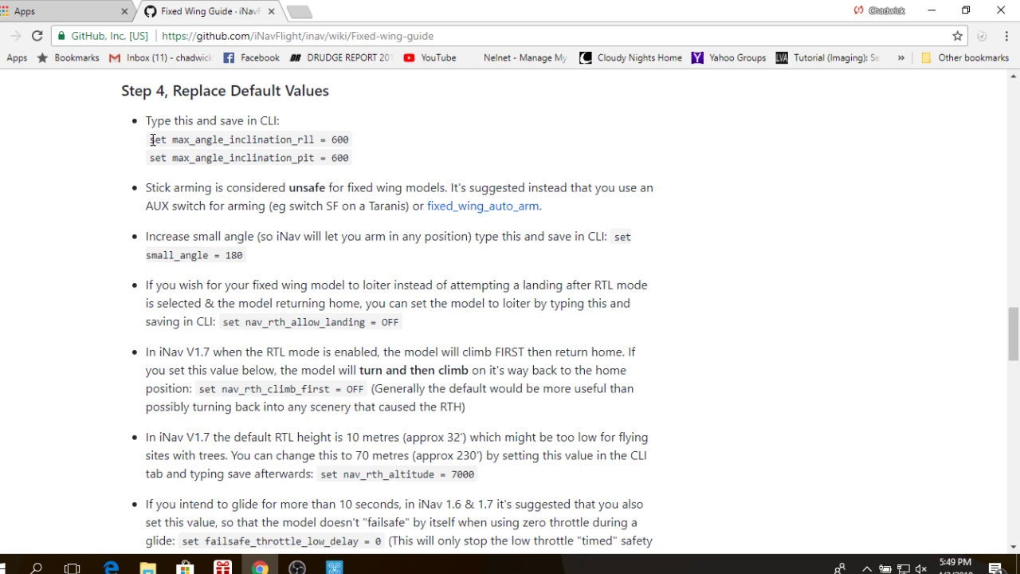
pyautogui.moveTo(151, 139); pyautogui.dragTo(124, 159)
pyautogui.click(46, 195)
pyautogui.scroll(-1, 99, 286)
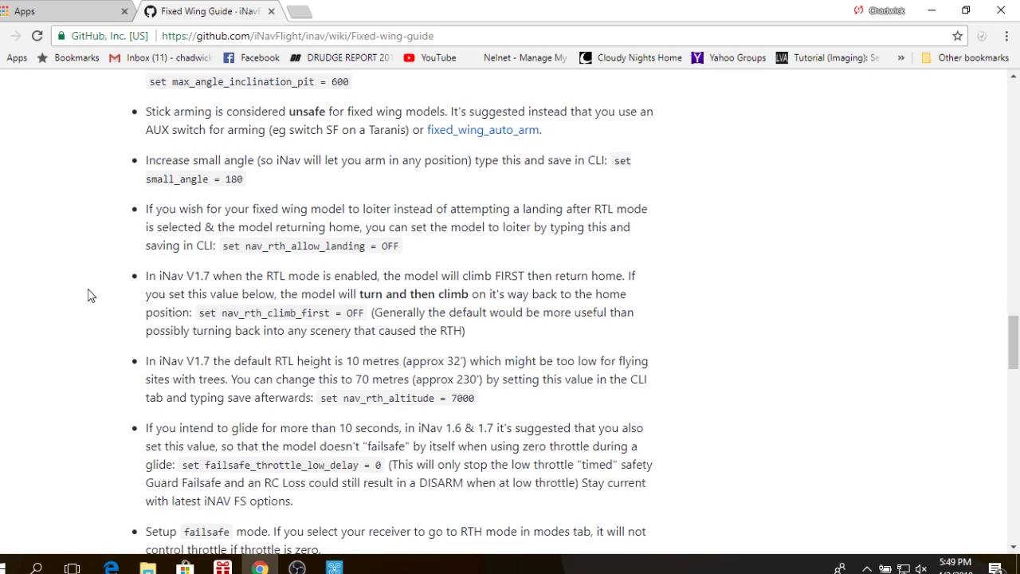